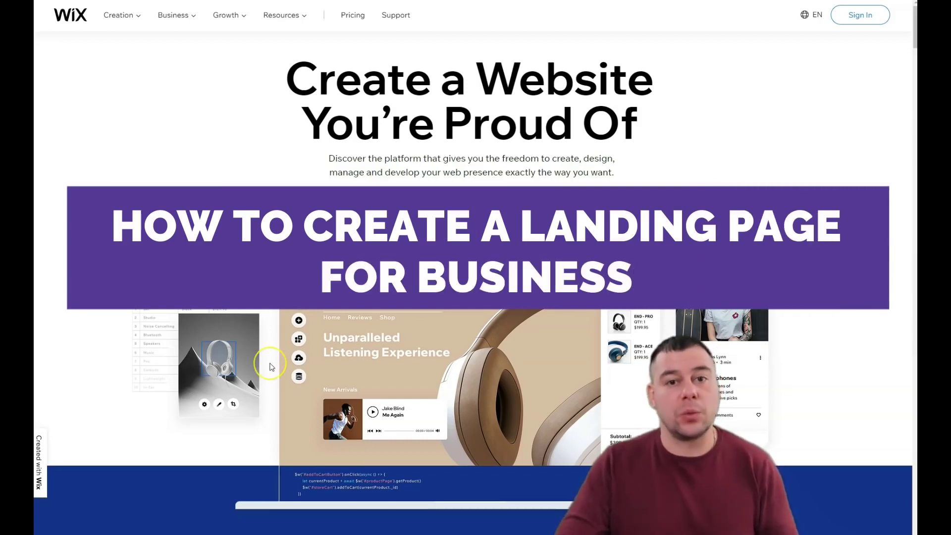
# Step: Scroll down through the Wix homepage content and back up a little
pyautogui.scroll(-5, 267, 369)
pyautogui.scroll(-8, 269, 367)
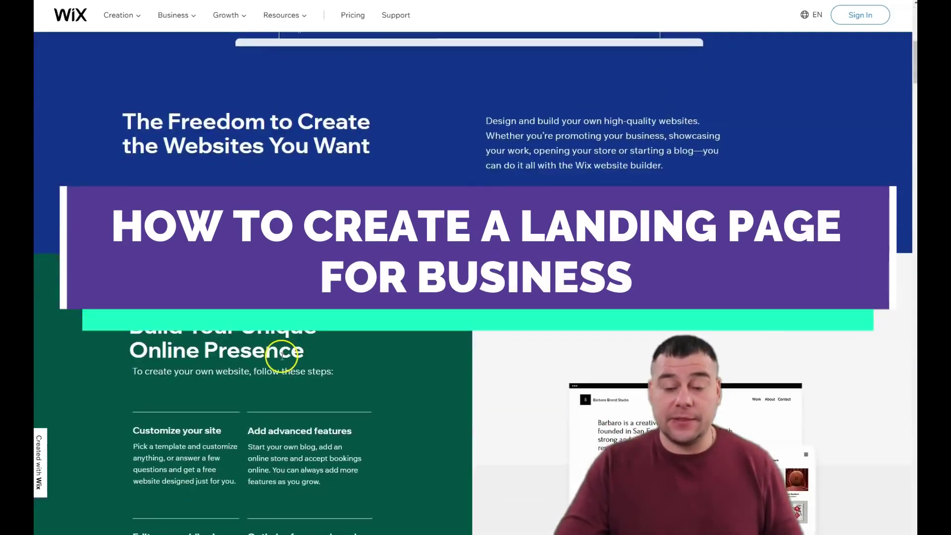
pyautogui.scroll(-6, 283, 356)
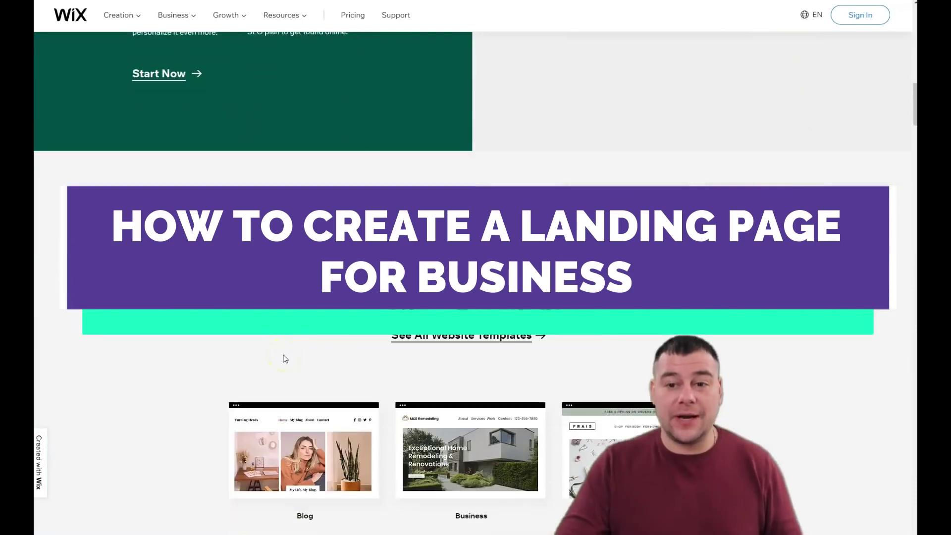
pyautogui.scroll(-11, 285, 356)
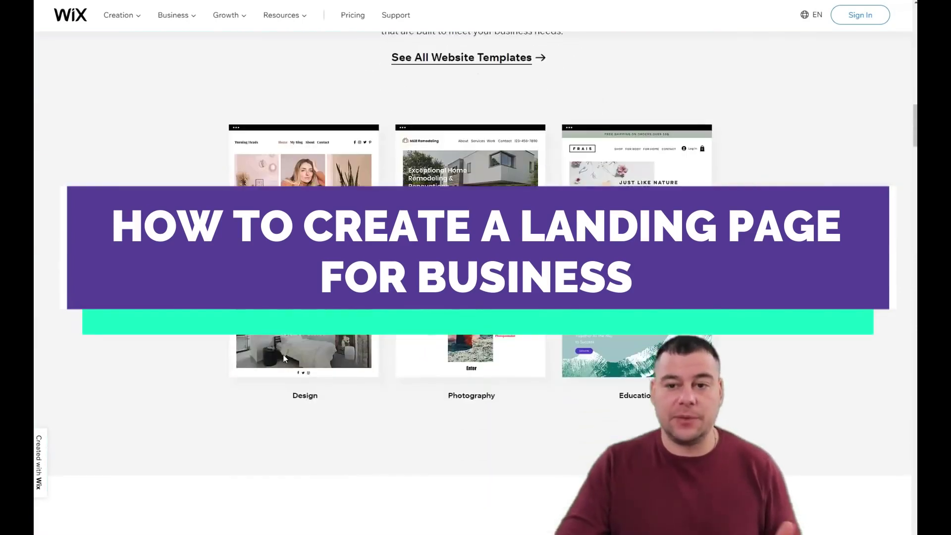
pyautogui.scroll(-7, 285, 355)
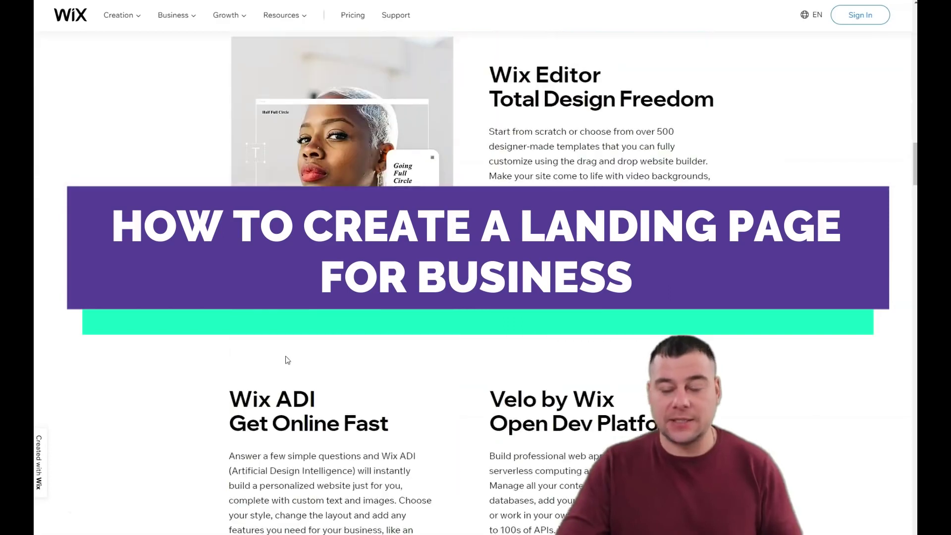
pyautogui.scroll(-6, 285, 355)
pyautogui.scroll(-5, 285, 357)
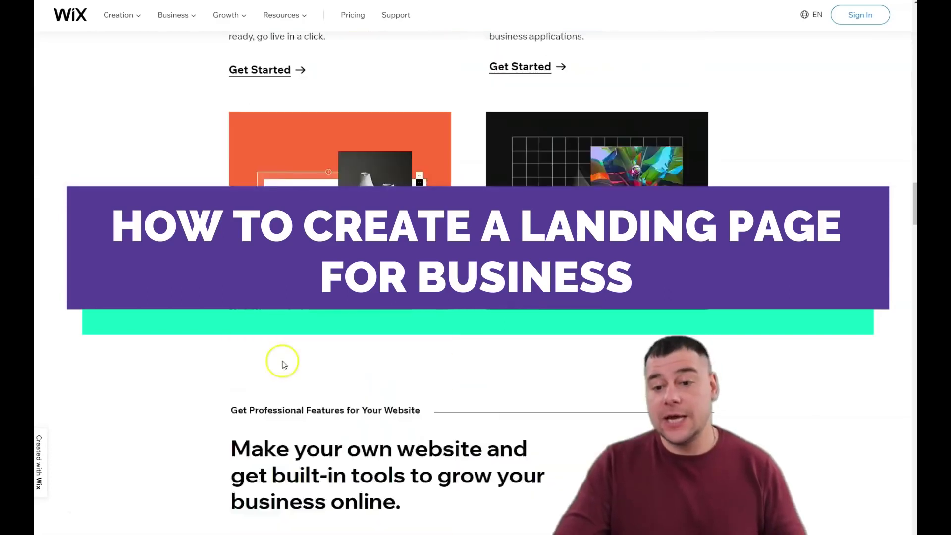
pyautogui.scroll(19, 268, 357)
pyautogui.scroll(20, 267, 357)
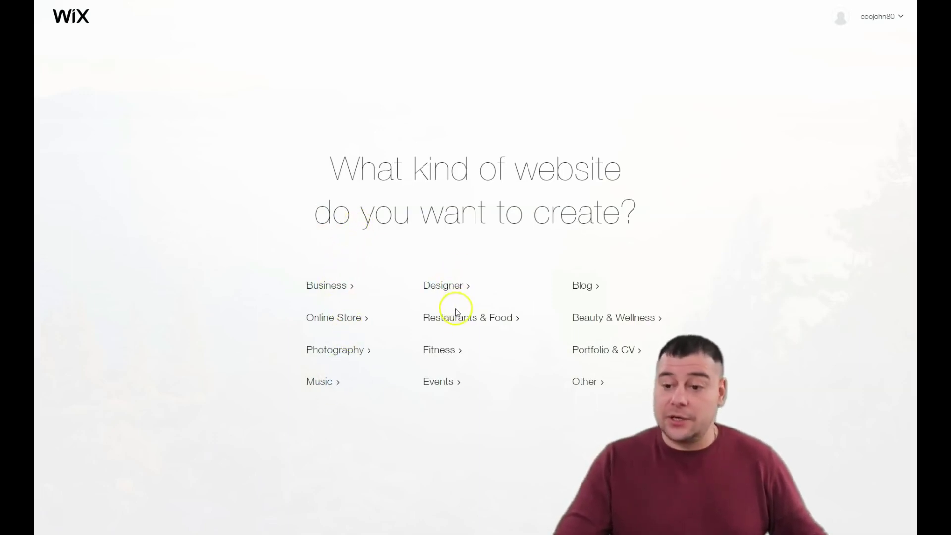
# Step: Start a new site and choose the Other website category
pyautogui.click(578, 293)
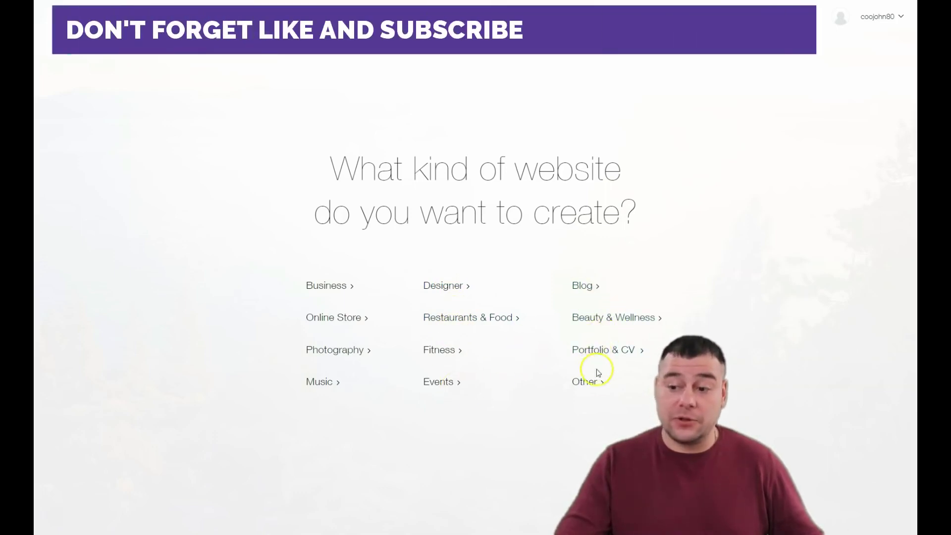
pyautogui.click(593, 385)
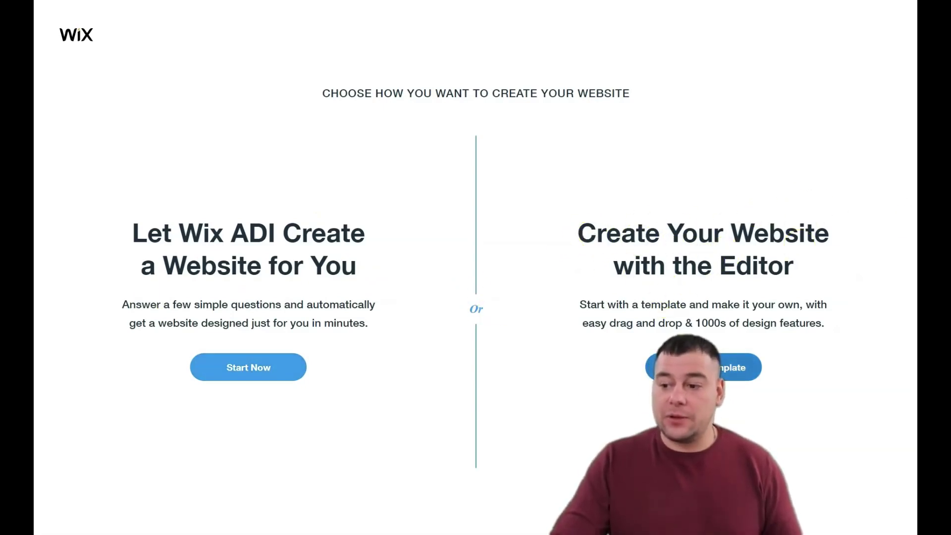
# Step: Start from a template in the Editor and browse to the third page of templates
pyautogui.click(704, 366)
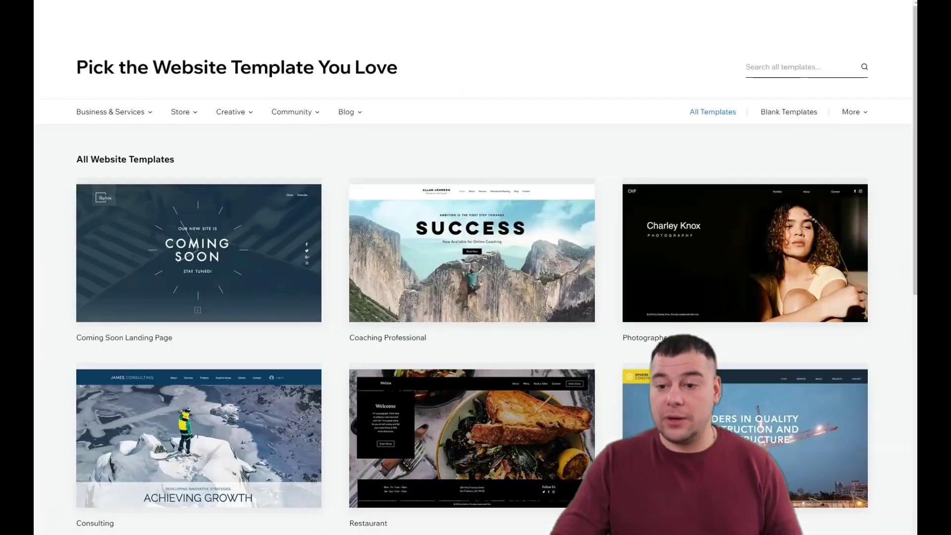
pyautogui.moveTo(305, 231)
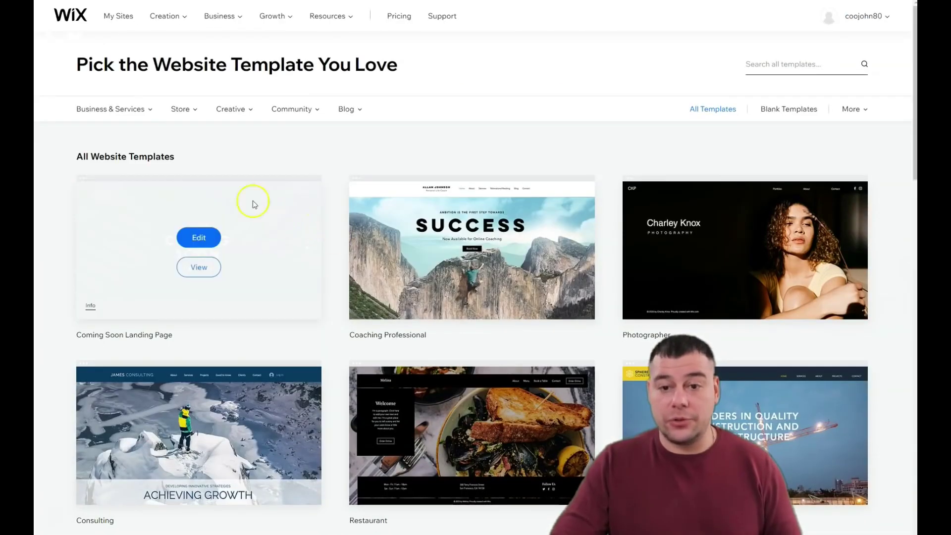
pyautogui.scroll(-7, 532, 297)
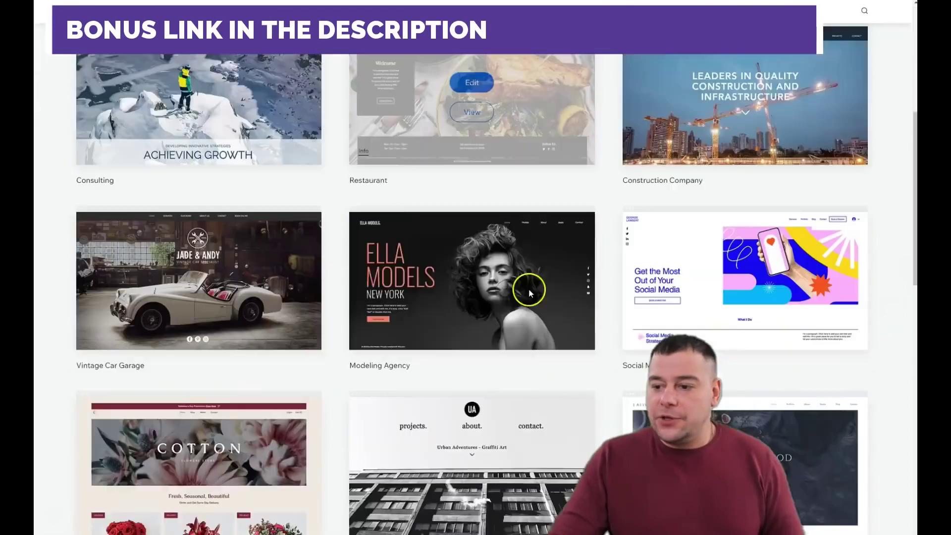
pyautogui.scroll(-7, 529, 292)
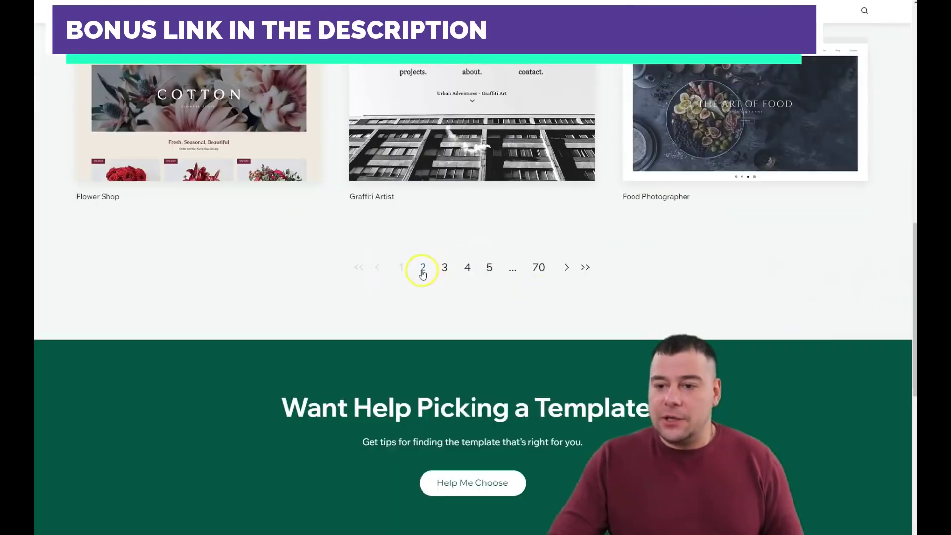
pyautogui.click(423, 270)
pyautogui.scroll(-2, 447, 288)
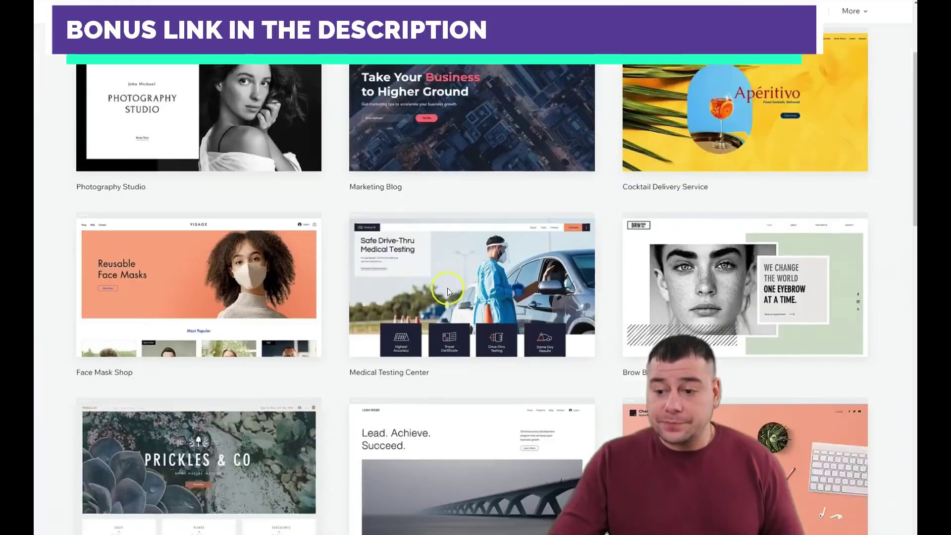
pyautogui.scroll(-8, 448, 285)
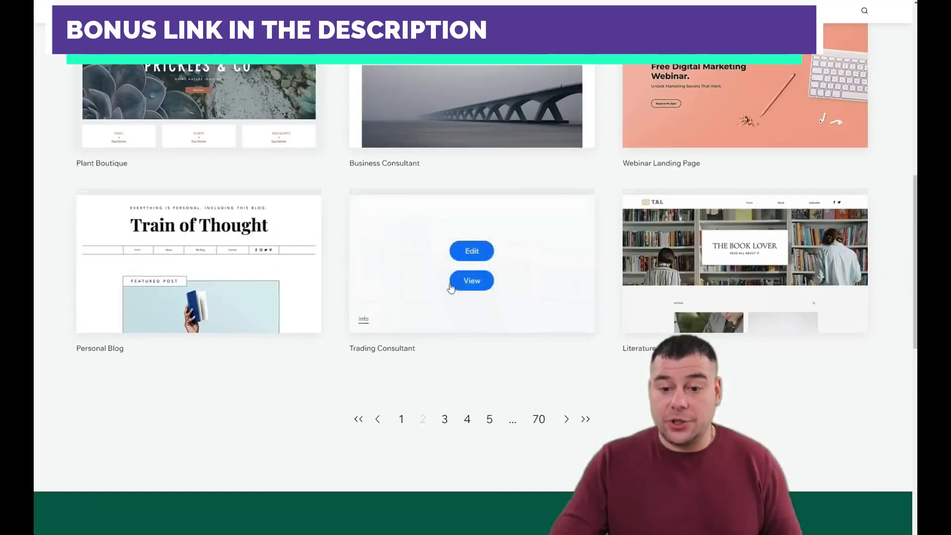
pyautogui.click(444, 419)
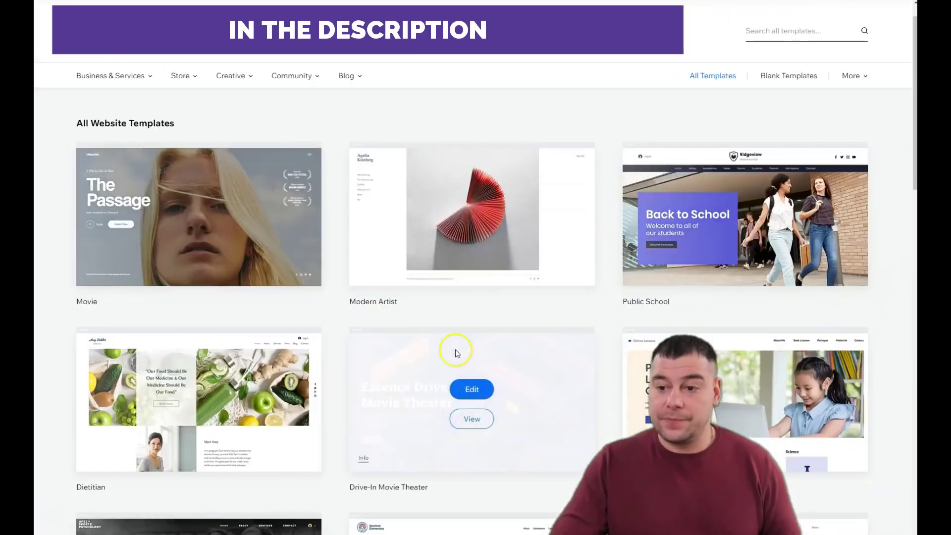
# Step: Look through the Creative template categories and move on to page 4 of the gallery
pyautogui.moveTo(147, 80)
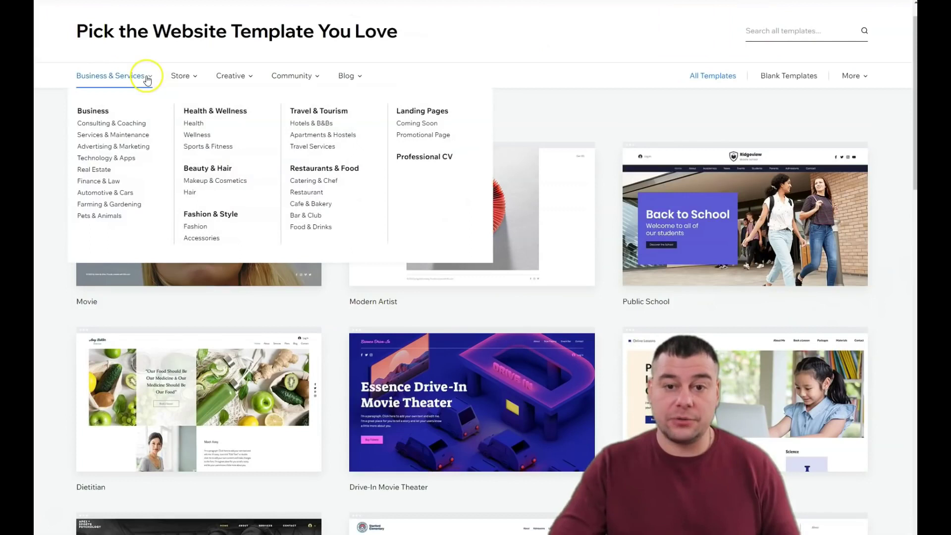
pyautogui.moveTo(194, 79)
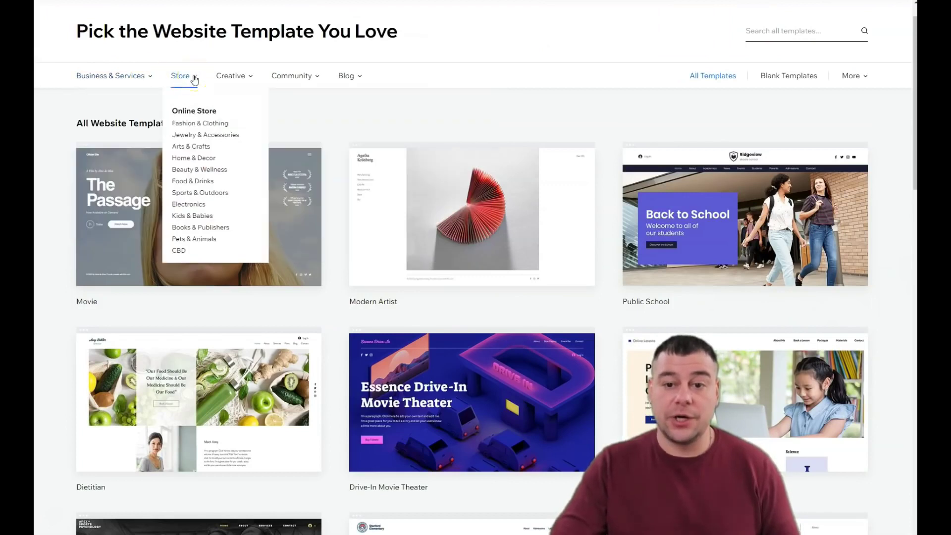
pyautogui.click(248, 78)
pyautogui.moveTo(306, 82)
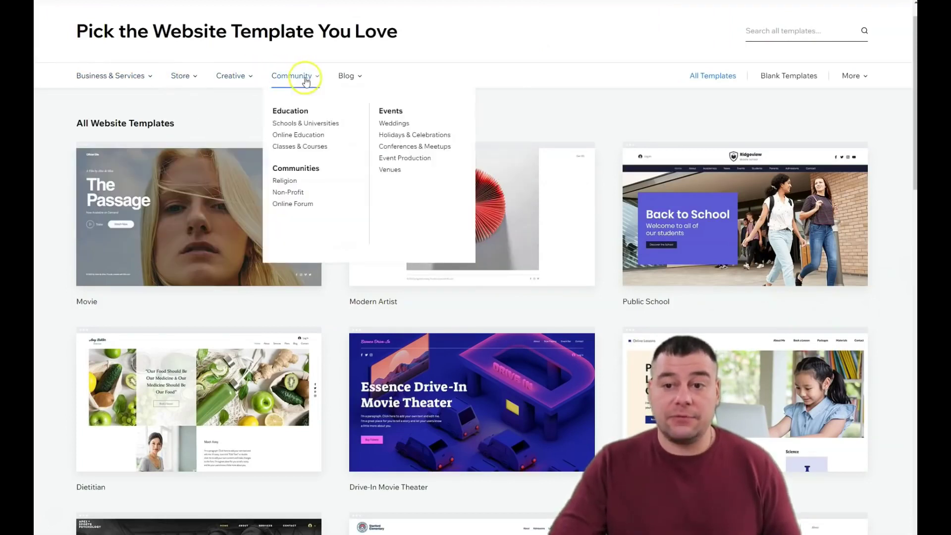
pyautogui.moveTo(357, 79)
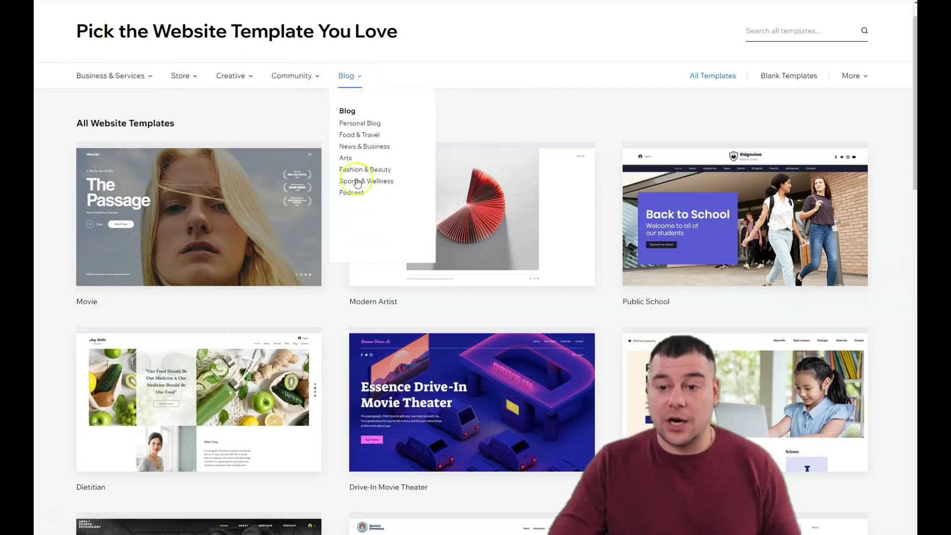
pyautogui.scroll(-6, 468, 272)
pyautogui.scroll(-4, 479, 284)
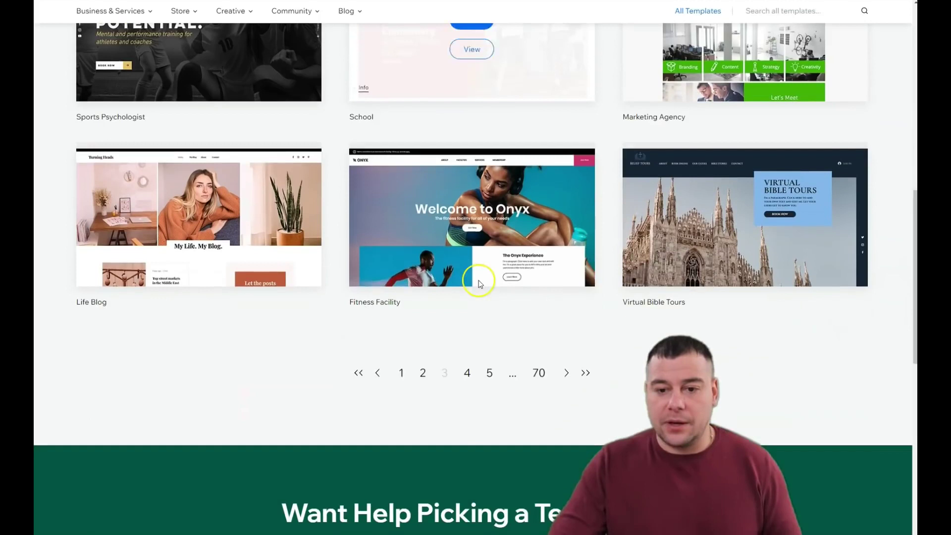
pyautogui.scroll(3, 456, 247)
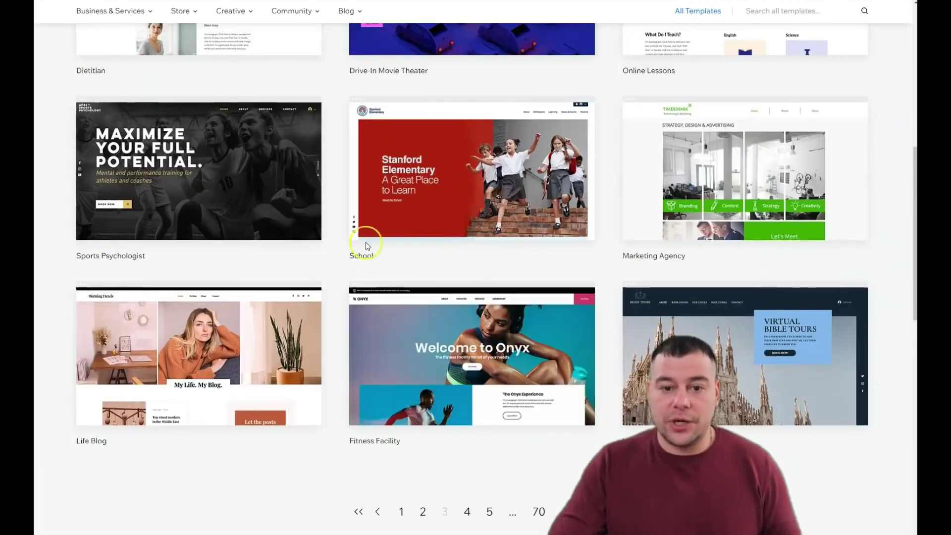
pyautogui.scroll(-5, 374, 273)
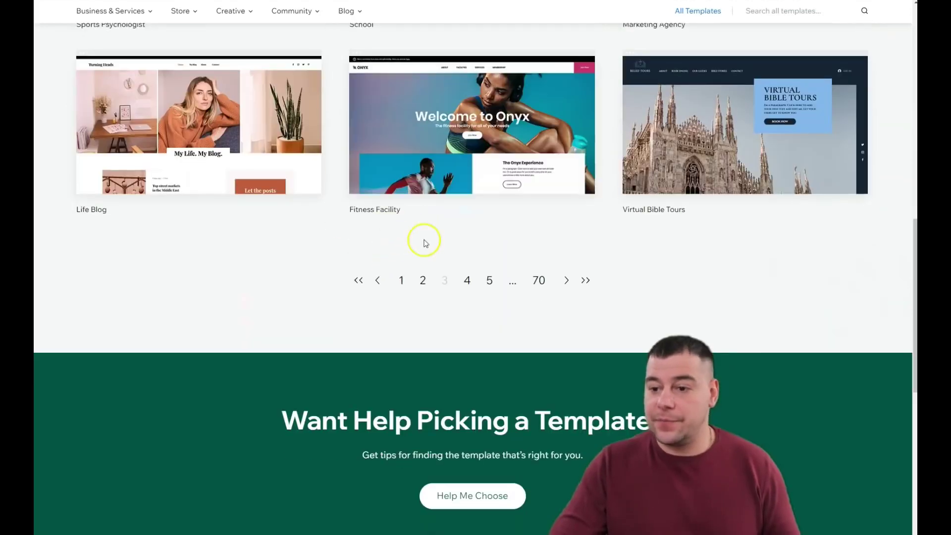
pyautogui.click(468, 282)
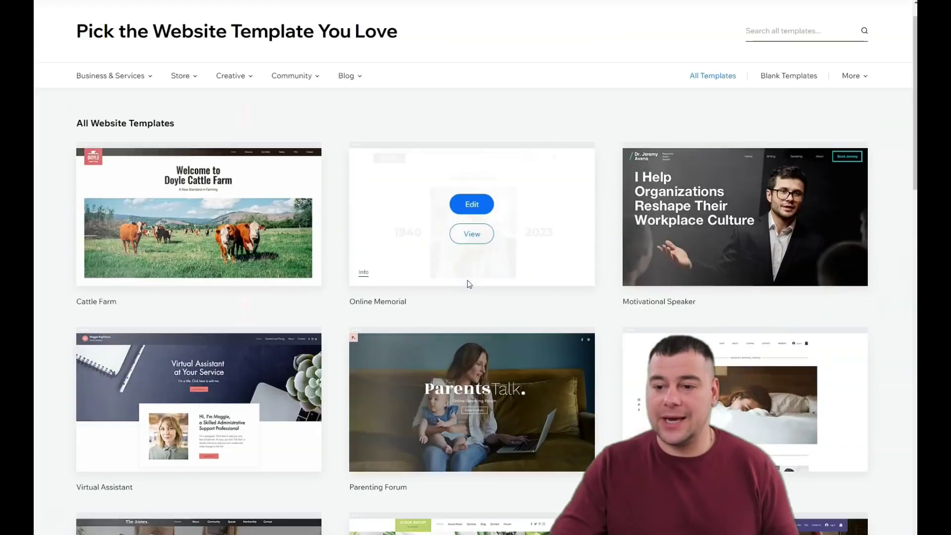
pyautogui.scroll(-5, 477, 290)
pyautogui.scroll(-5, 475, 289)
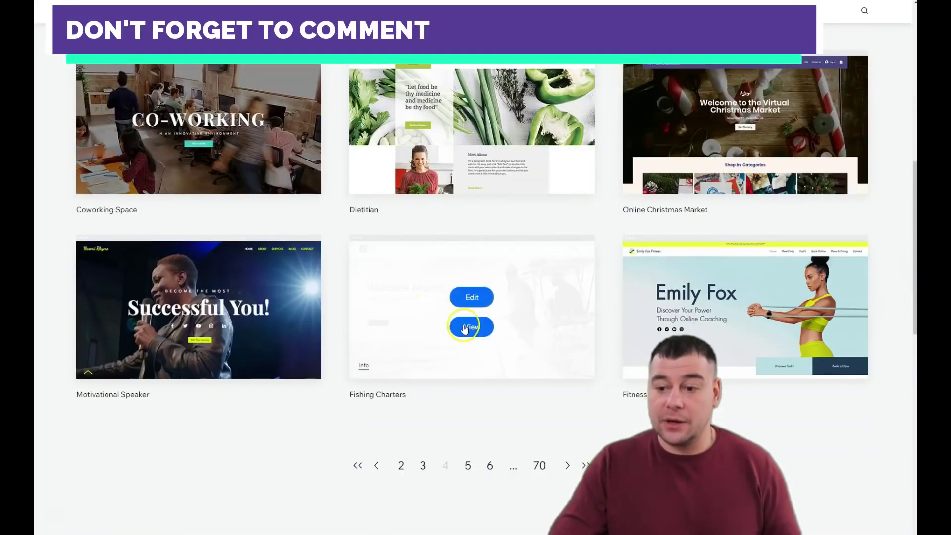
# Step: Open the Fishing Charters template for editing and scroll through its Home page
pyautogui.click(469, 297)
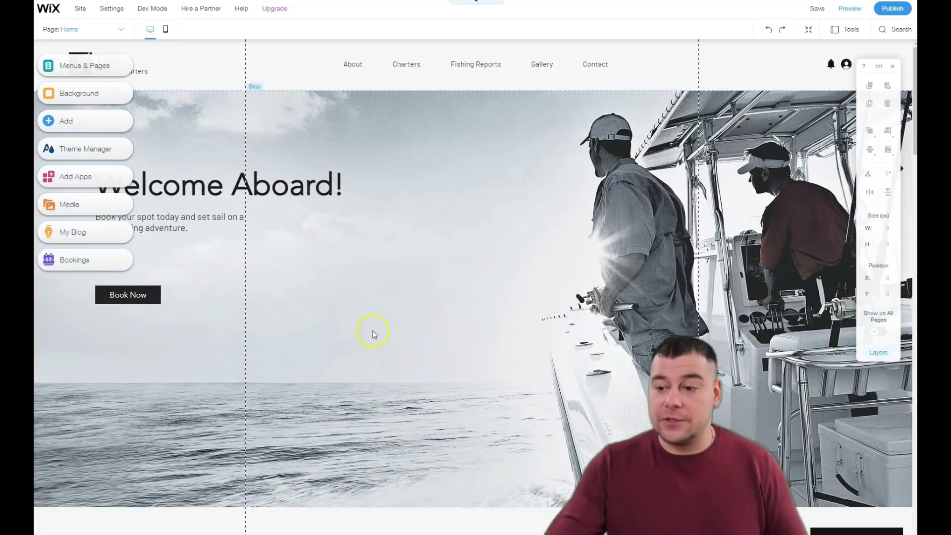
pyautogui.scroll(-6, 436, 295)
pyautogui.scroll(-6, 432, 289)
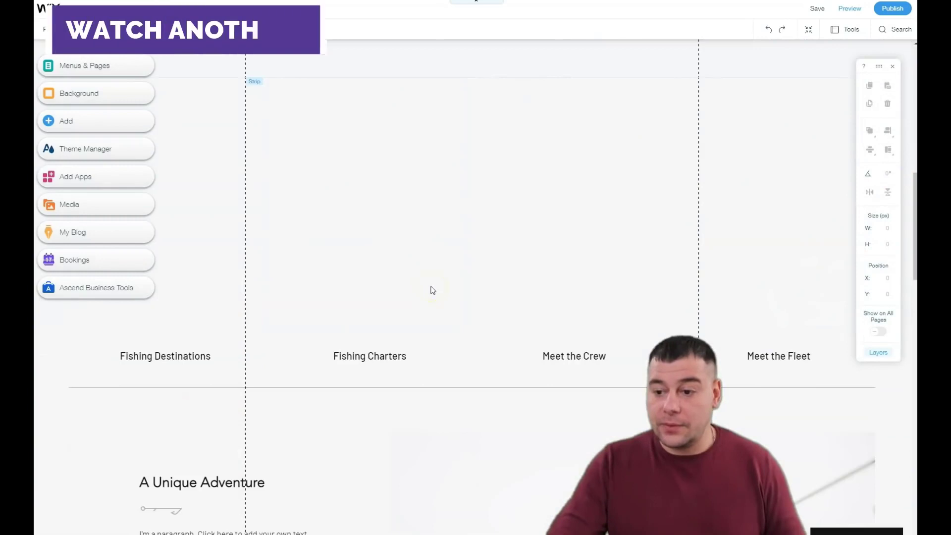
pyautogui.scroll(-5, 433, 287)
pyautogui.scroll(-15, 435, 281)
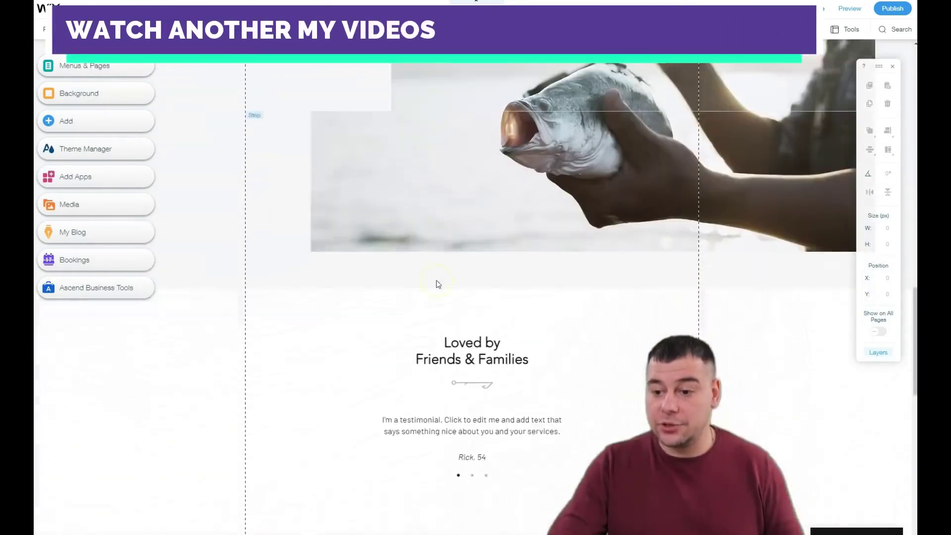
pyautogui.scroll(-5, 435, 280)
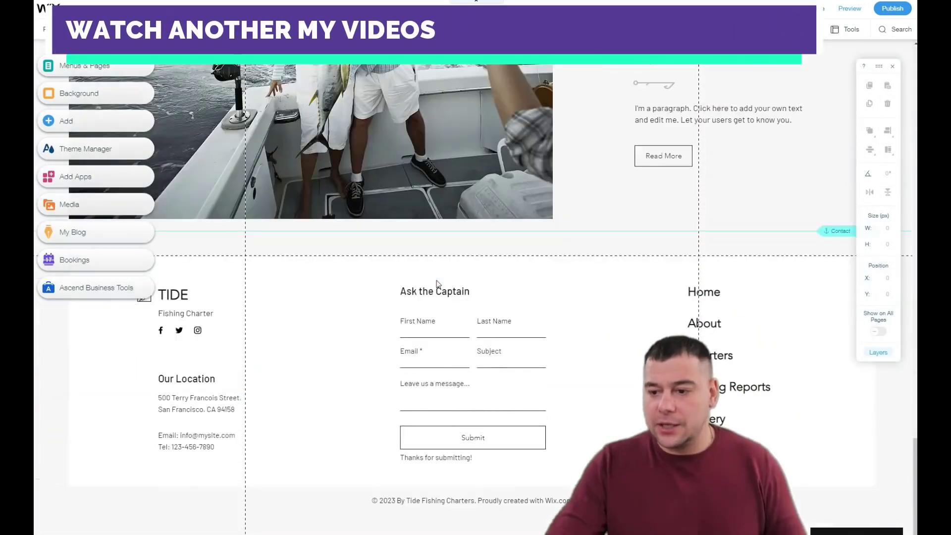
pyautogui.scroll(20, 437, 284)
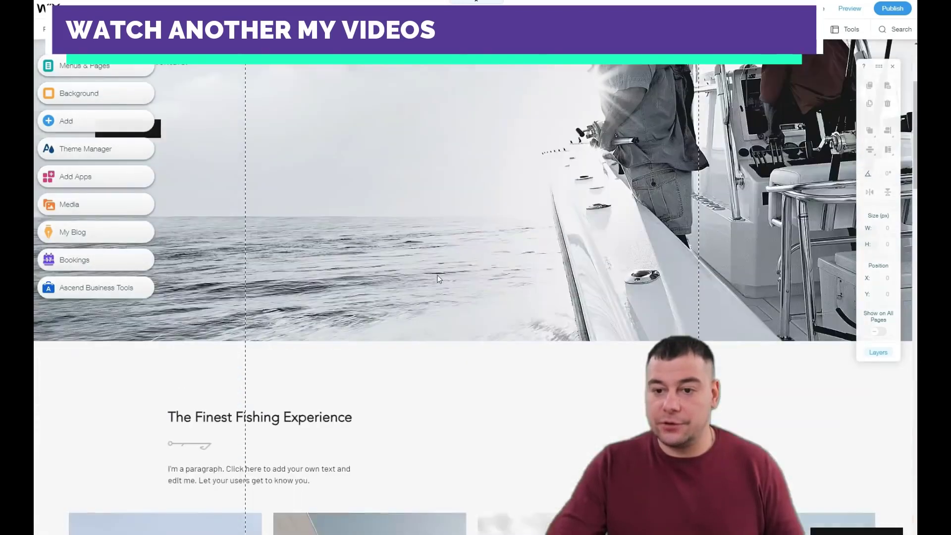
pyautogui.scroll(4, 438, 280)
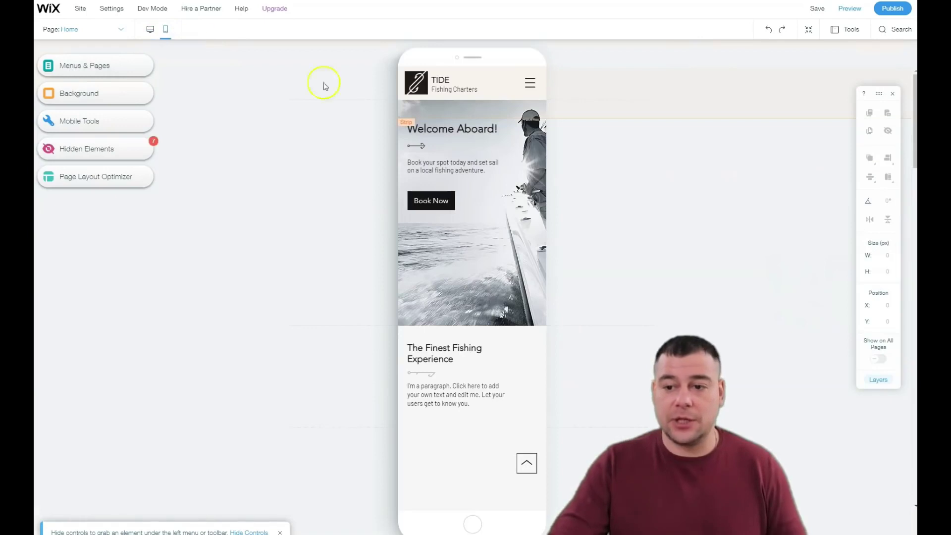
# Step: Switch to the mobile layout and scroll through the phone version of the page
pyautogui.click(435, 162)
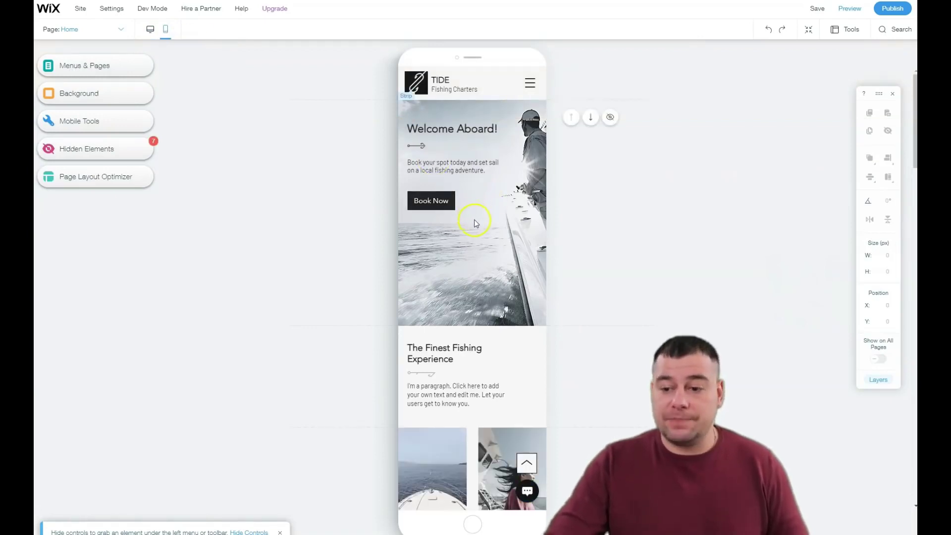
pyautogui.scroll(-10, 473, 220)
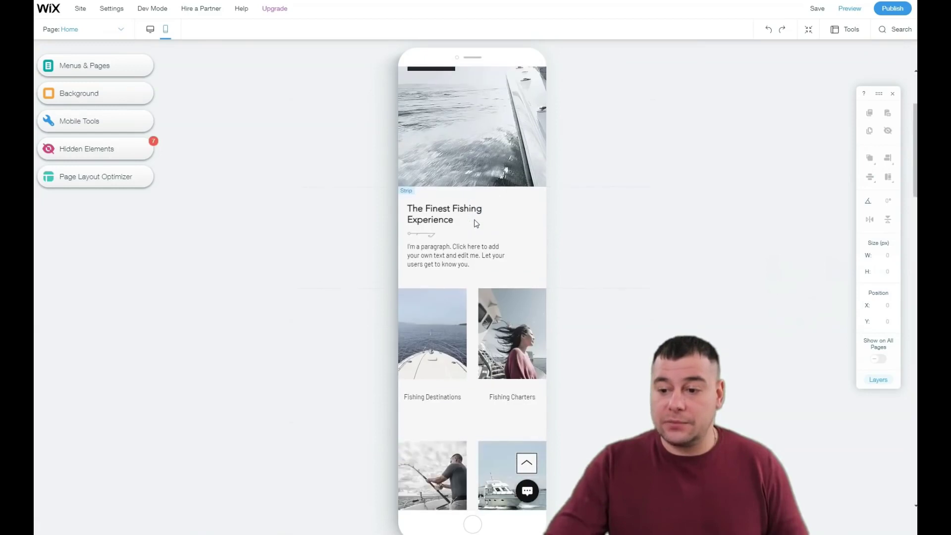
pyautogui.scroll(-7, 474, 223)
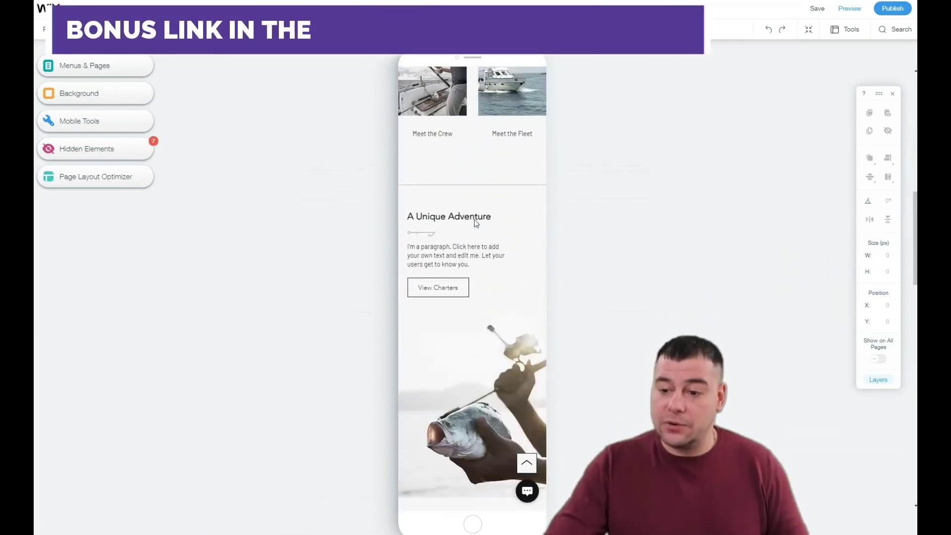
pyautogui.scroll(-3, 474, 219)
pyautogui.scroll(15, 474, 220)
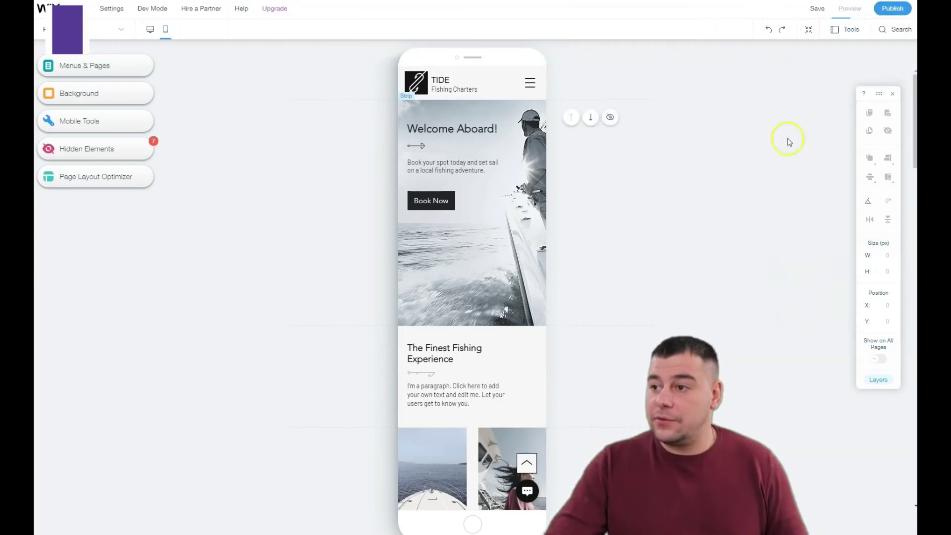
# Step: Preview the mobile site with Ctrl+Shift+P, scroll it, then exit the preview
pyautogui.hotkey('ctrl', 'shift', 'p')
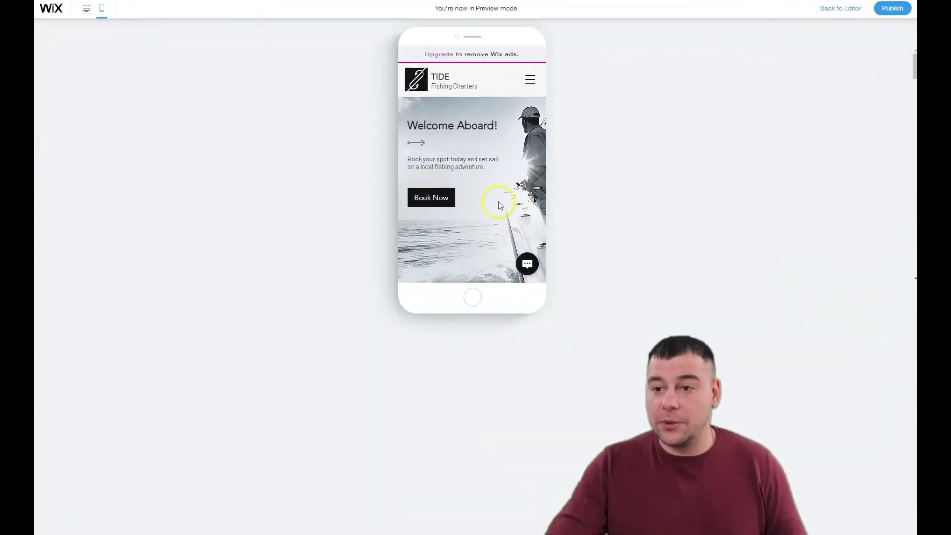
pyautogui.scroll(-10, 499, 205)
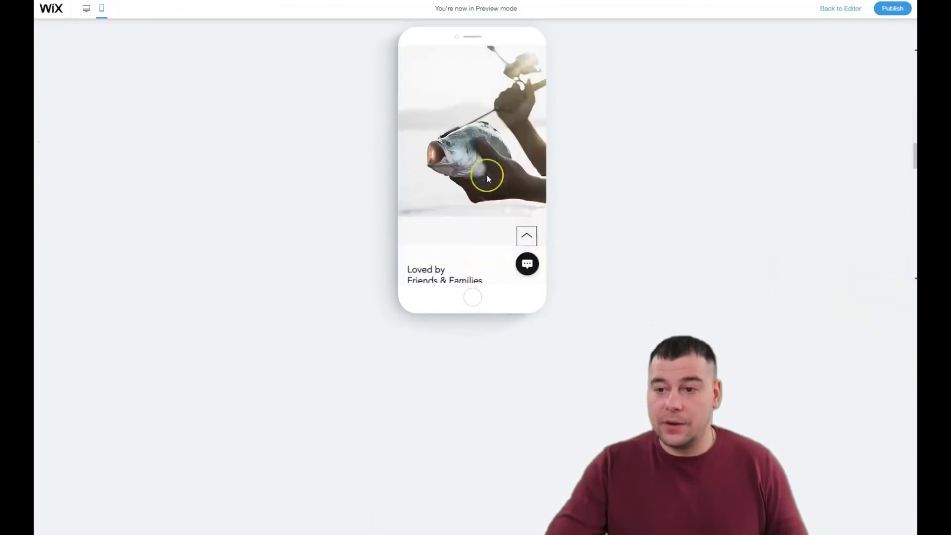
pyautogui.scroll(10, 488, 178)
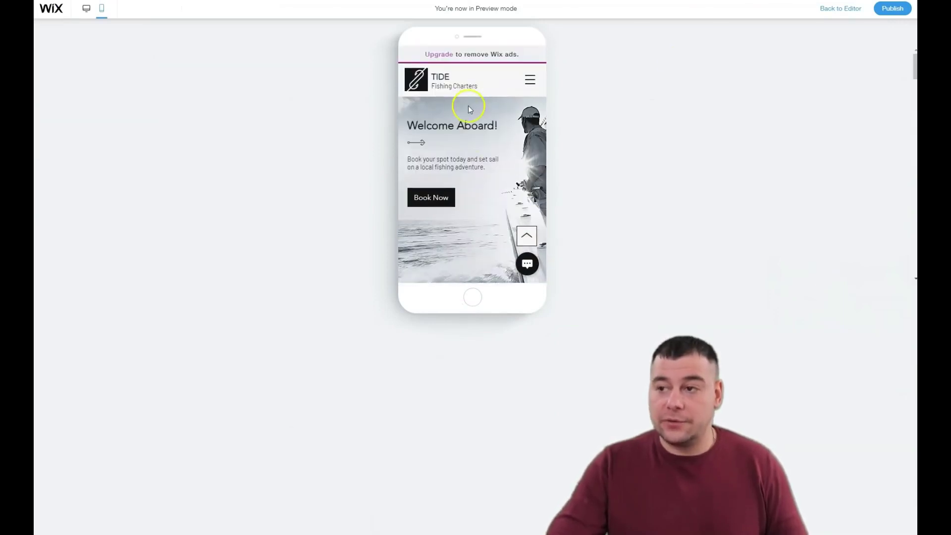
pyautogui.click(840, 8)
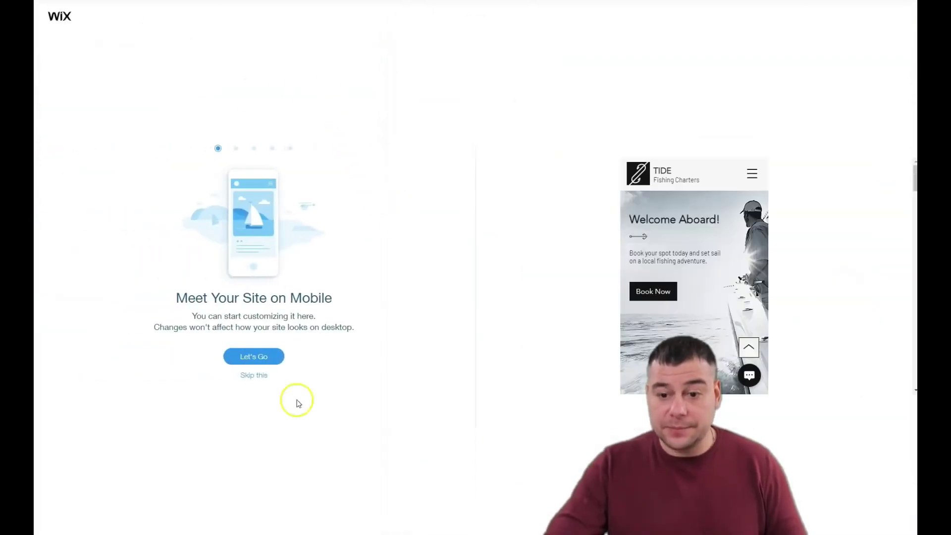
# Step: Skip the mobile editing introduction
pyautogui.click(254, 376)
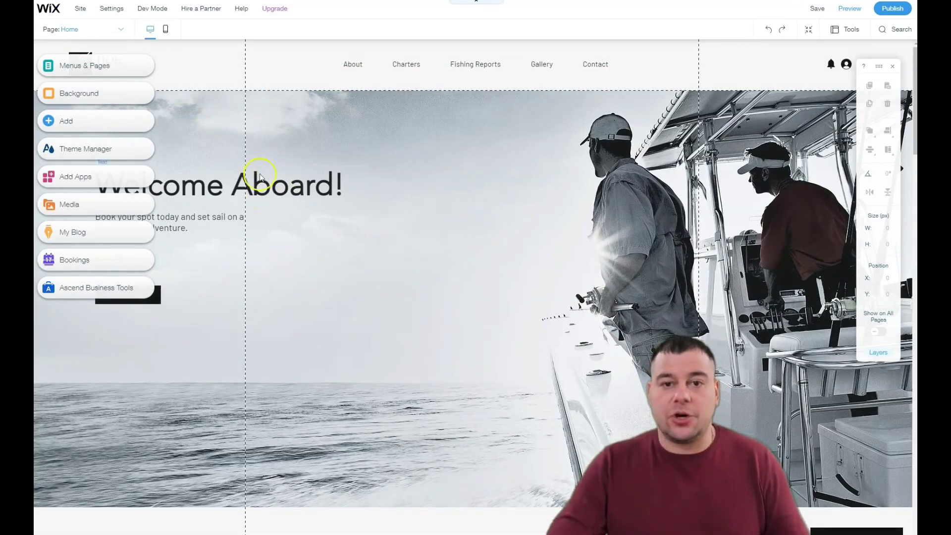
# Step: Delete the Charters page from the site's page list, confirming the deletion
pyautogui.click(82, 70)
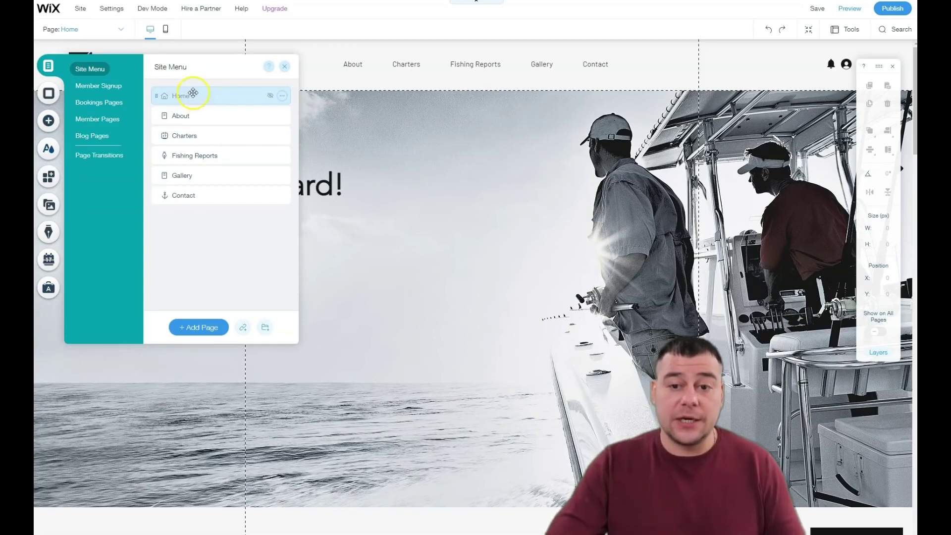
pyautogui.moveTo(195, 96); pyautogui.dragTo(198, 188)
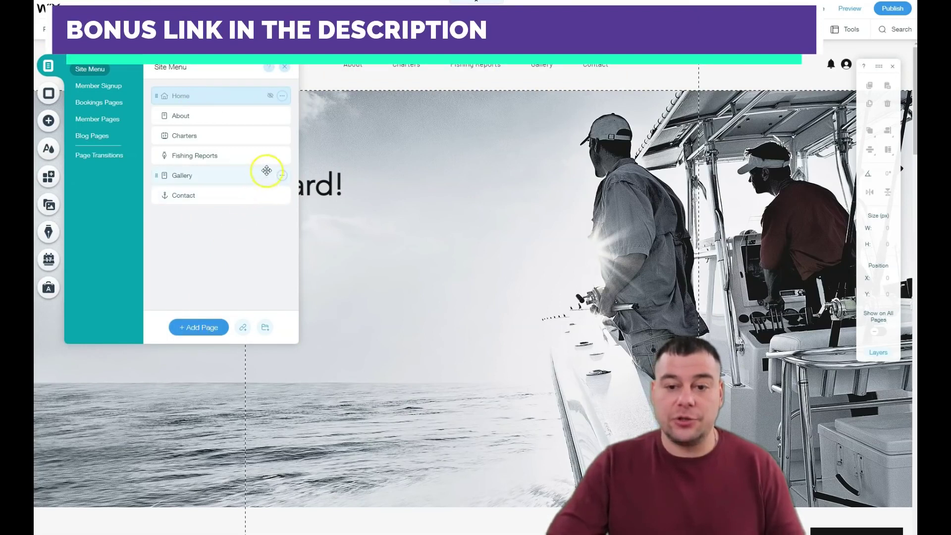
pyautogui.click(281, 136)
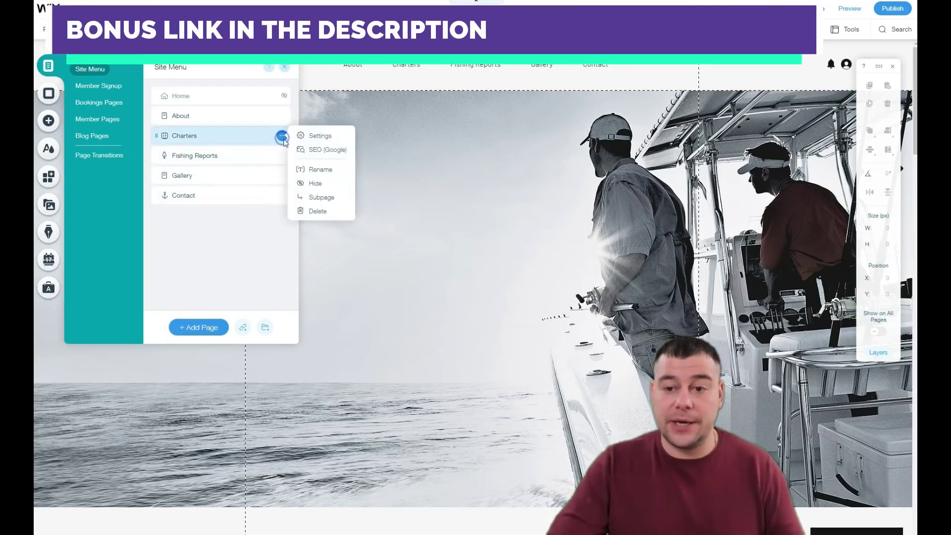
pyautogui.click(311, 212)
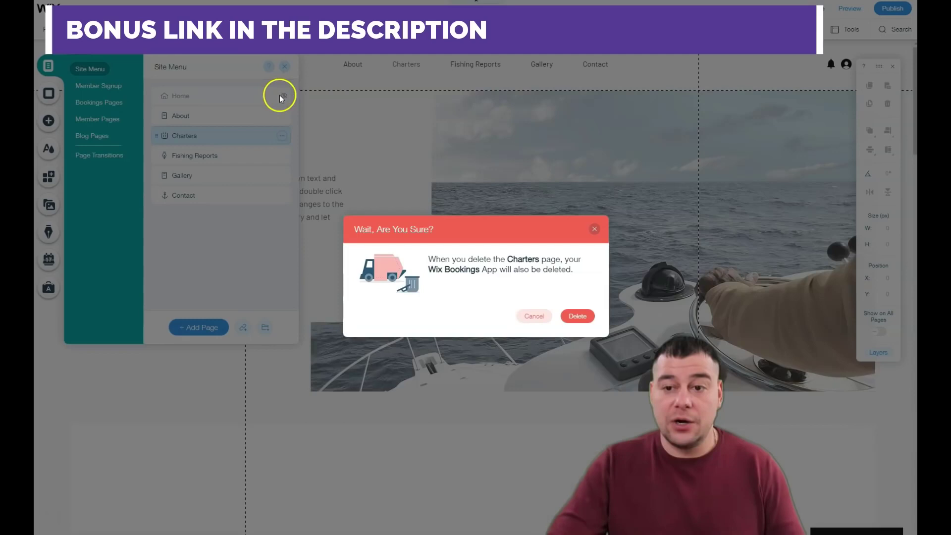
pyautogui.click(575, 317)
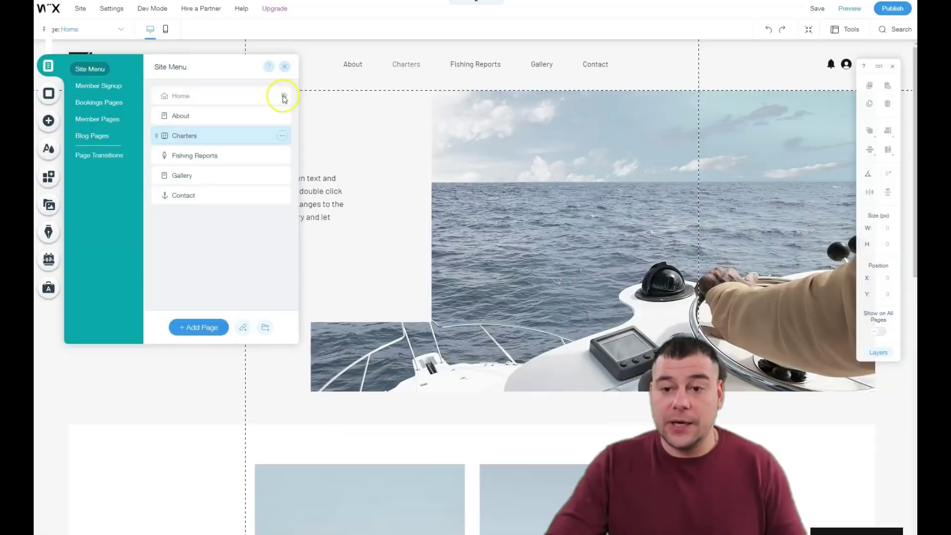
pyautogui.click(282, 96)
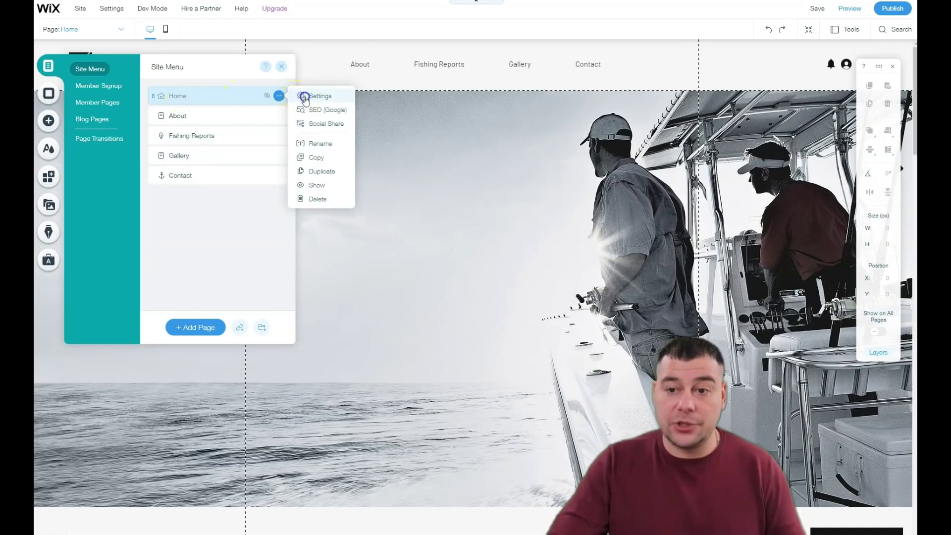
# Step: Review the Home page's Layouts, Permissions, SEO (Google) and Social Share settings, then close them
pyautogui.click(305, 97)
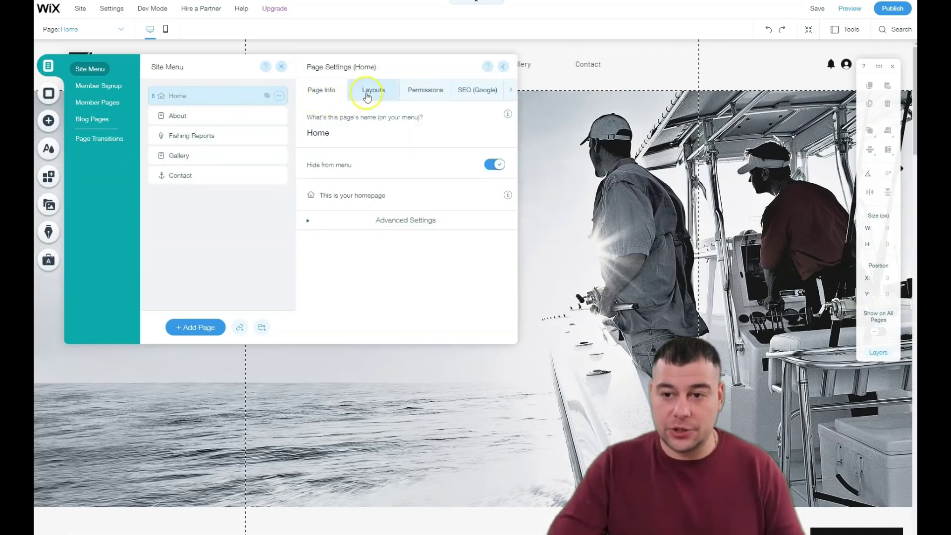
pyautogui.click(367, 94)
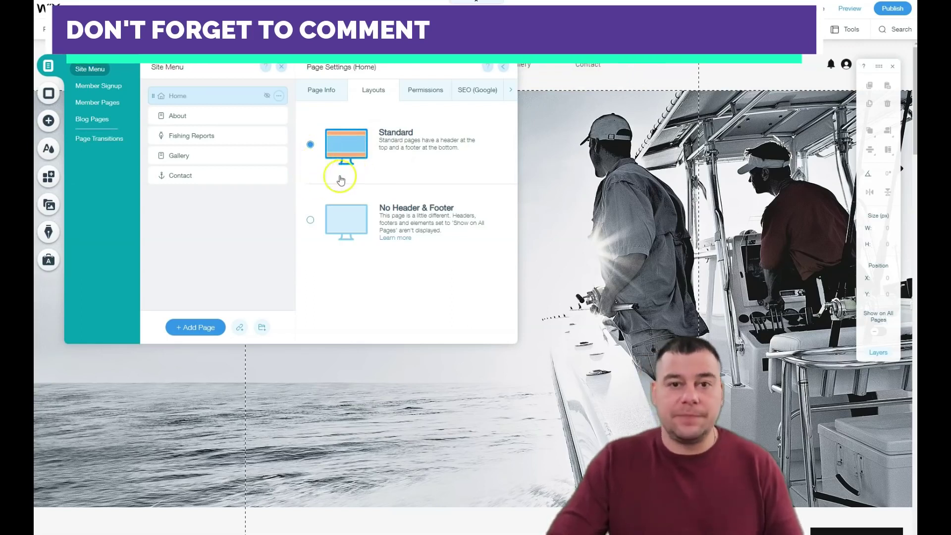
pyautogui.click(423, 91)
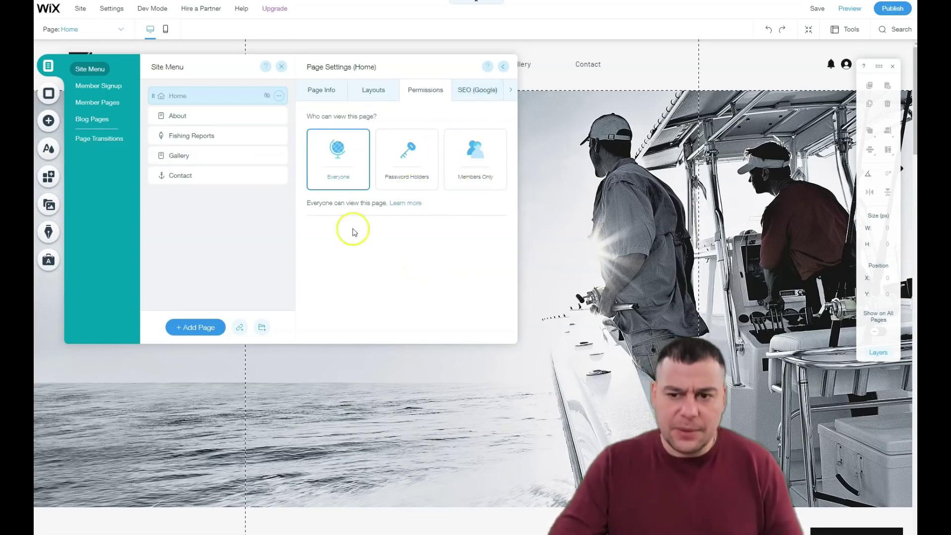
pyautogui.click(474, 94)
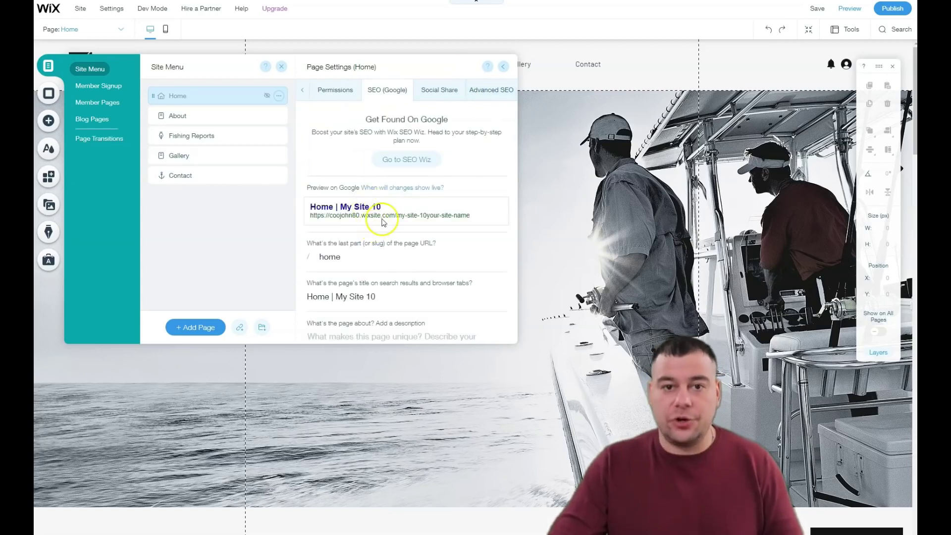
pyautogui.scroll(-2, 382, 223)
pyautogui.scroll(2, 380, 220)
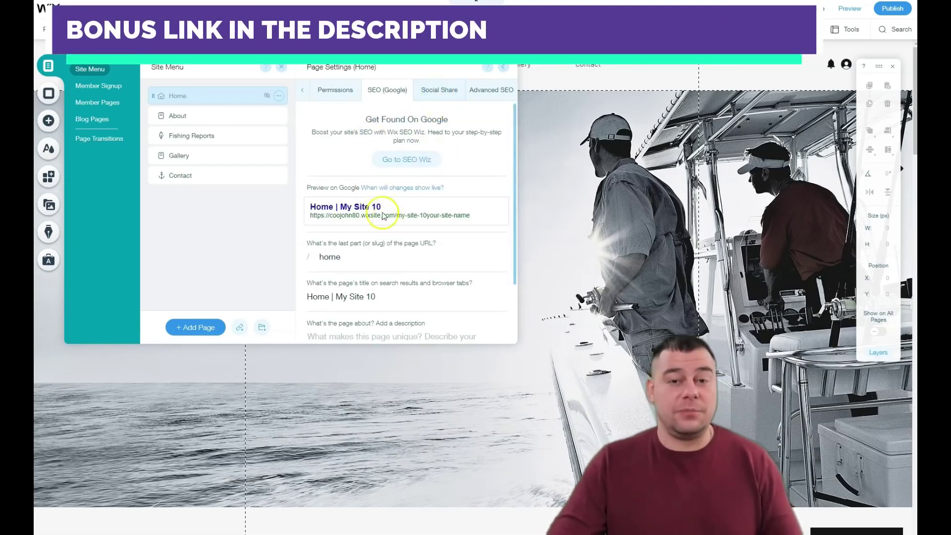
pyautogui.click(442, 91)
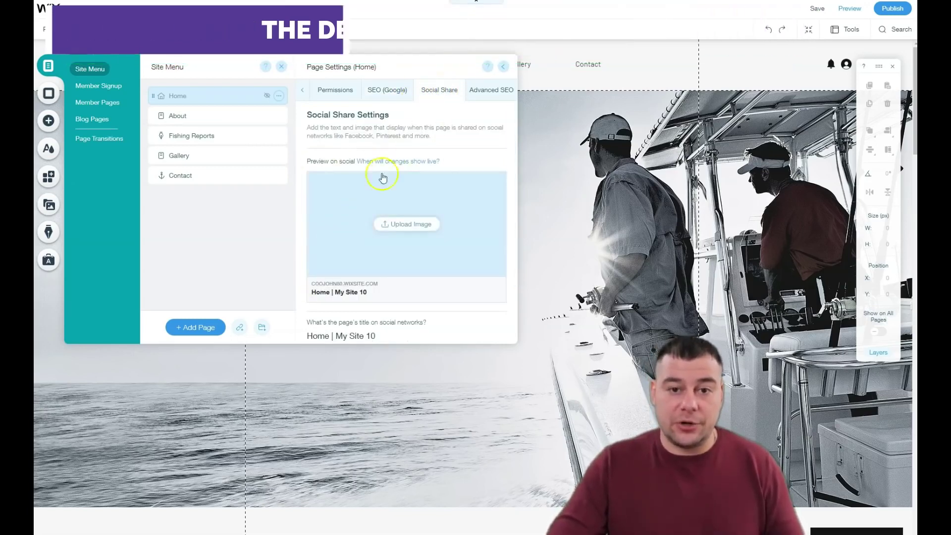
pyautogui.moveTo(421, 165)
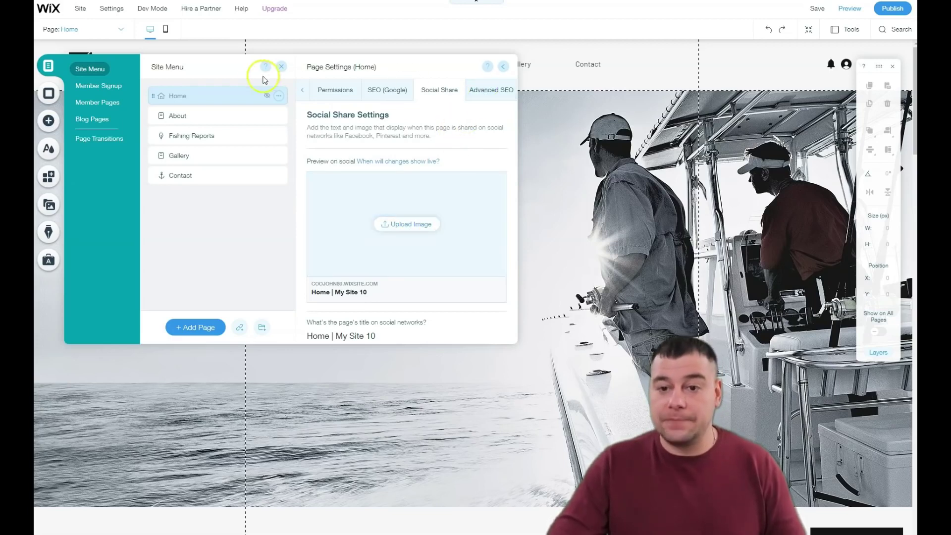
pyautogui.click(282, 68)
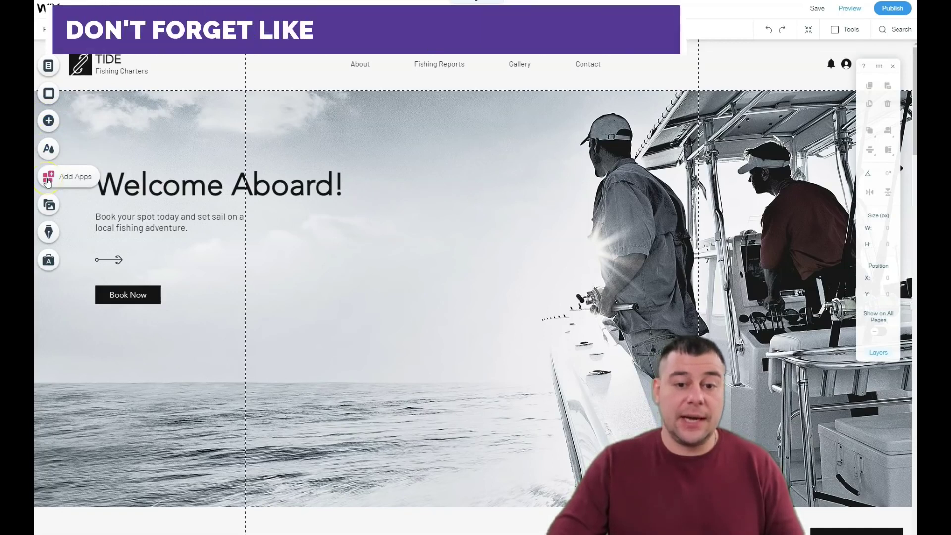
# Step: Compare Site Colors themes and apply the dark theme with orange, blue and green accents
pyautogui.click(48, 151)
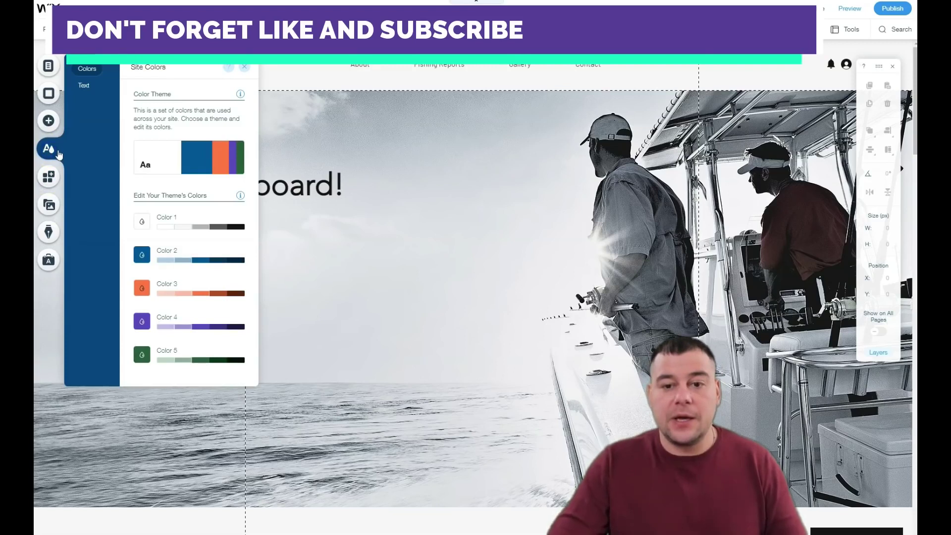
pyautogui.click(173, 161)
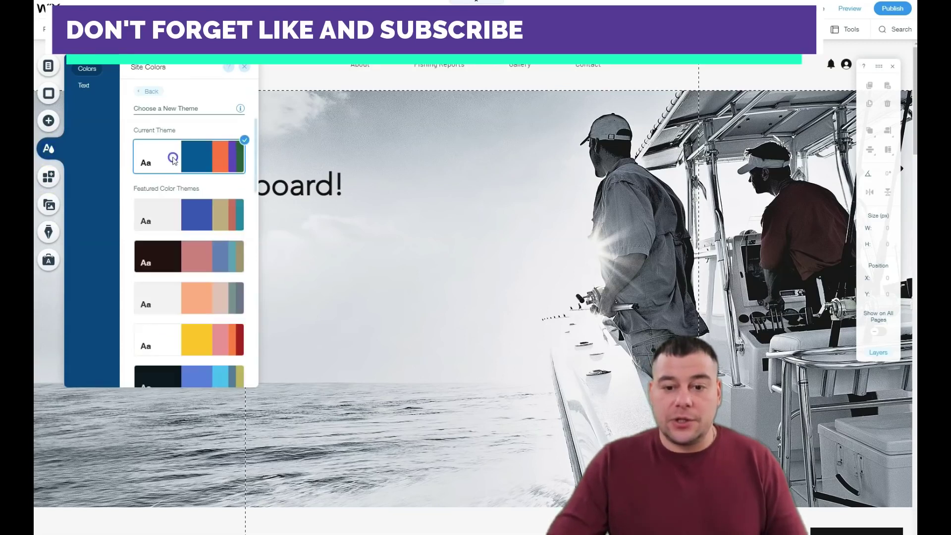
pyautogui.click(170, 212)
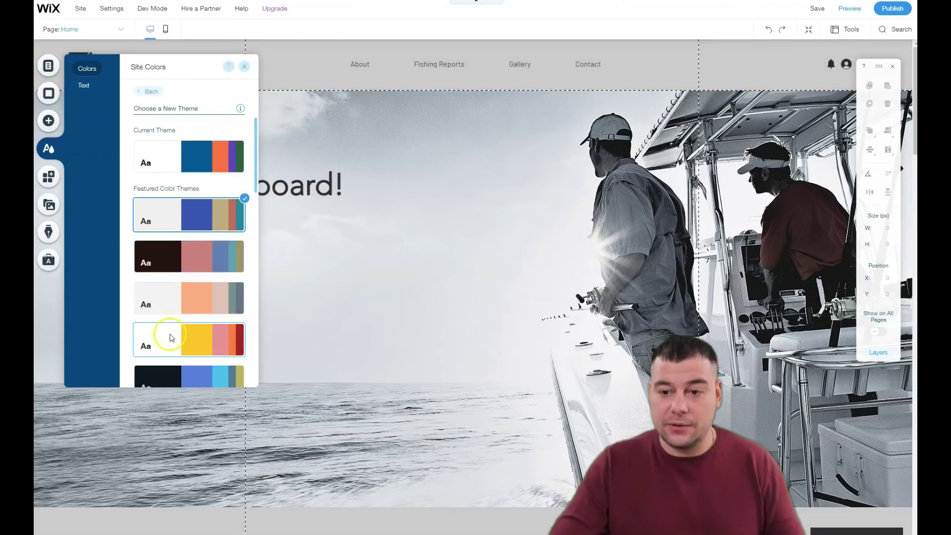
pyautogui.scroll(-5, 169, 334)
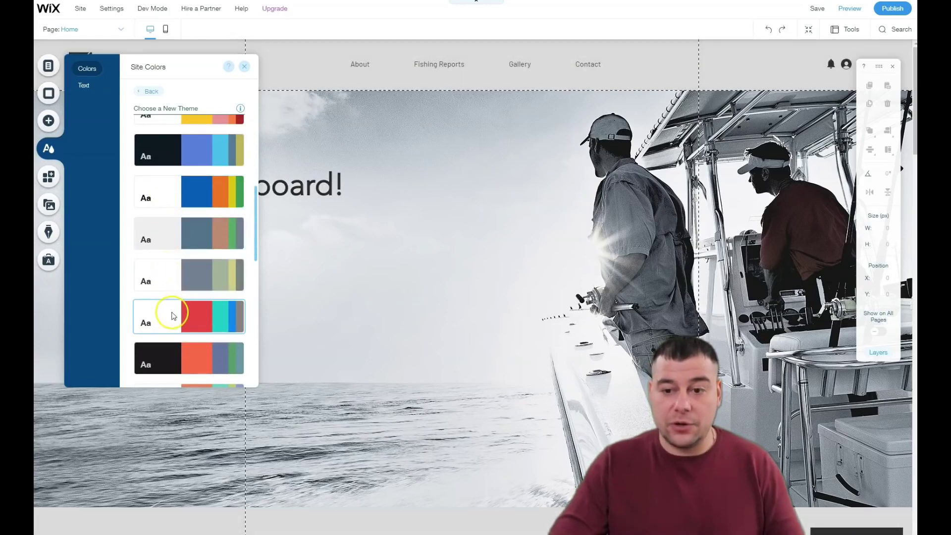
pyautogui.scroll(-3, 183, 360)
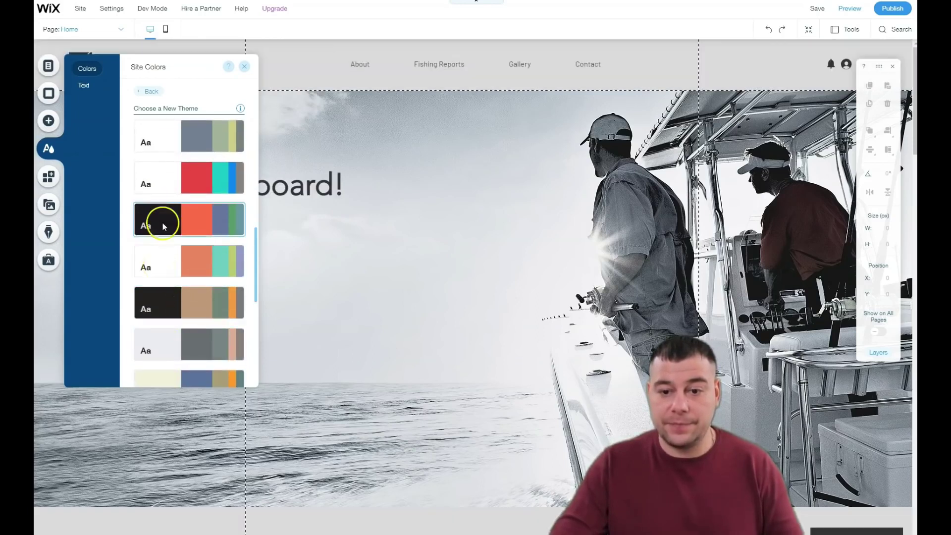
pyautogui.click(162, 222)
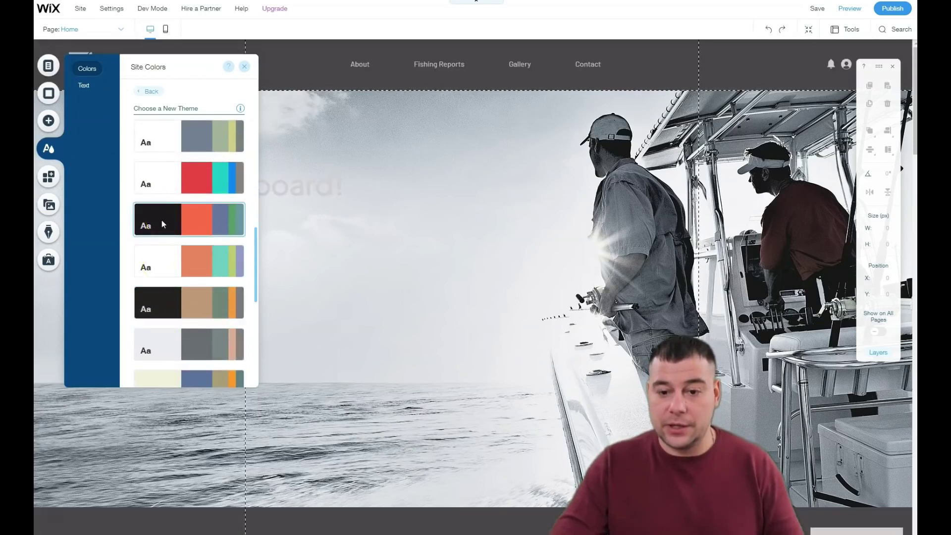
pyautogui.click(165, 308)
pyautogui.click(169, 347)
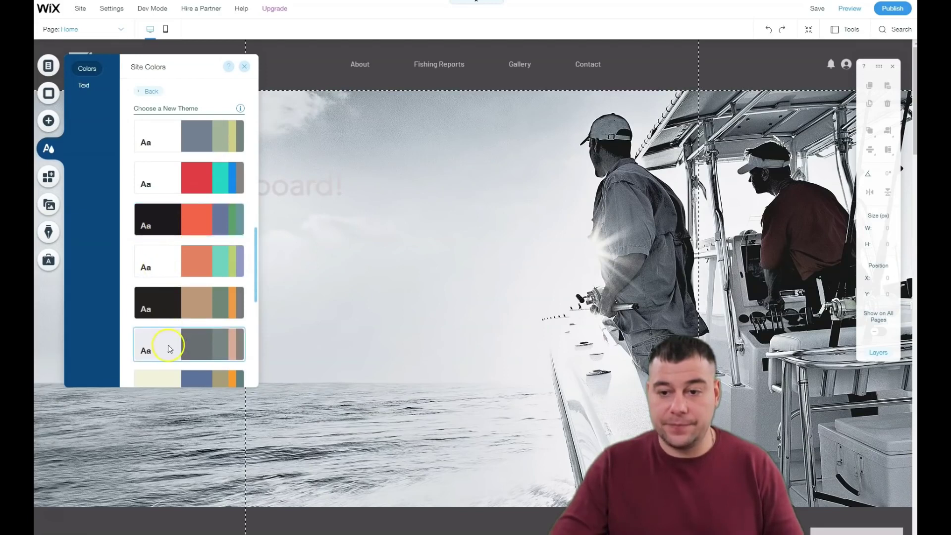
pyautogui.click(160, 224)
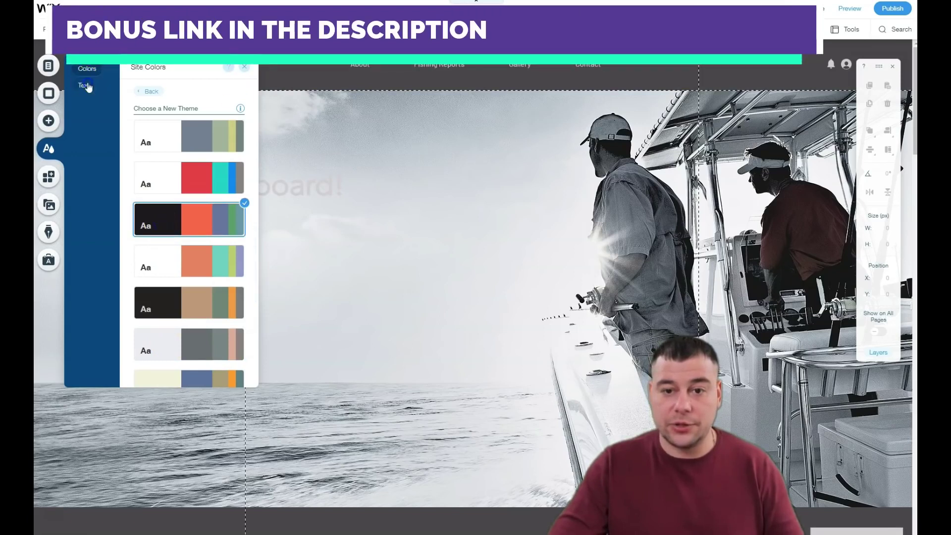
# Step: Check the Heading 1 text style without changes, select the Welcome Aboard! heading, and open Page Background
pyautogui.click(87, 86)
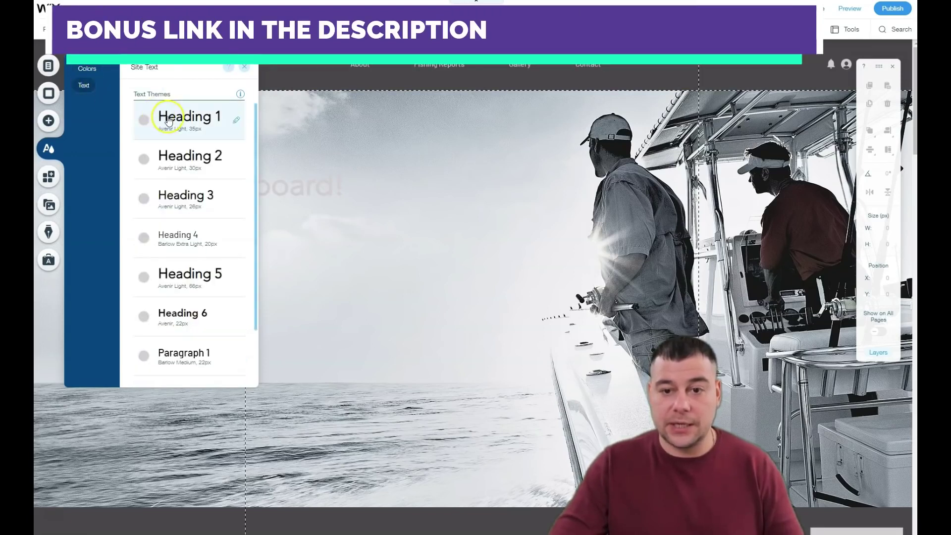
pyautogui.click(167, 118)
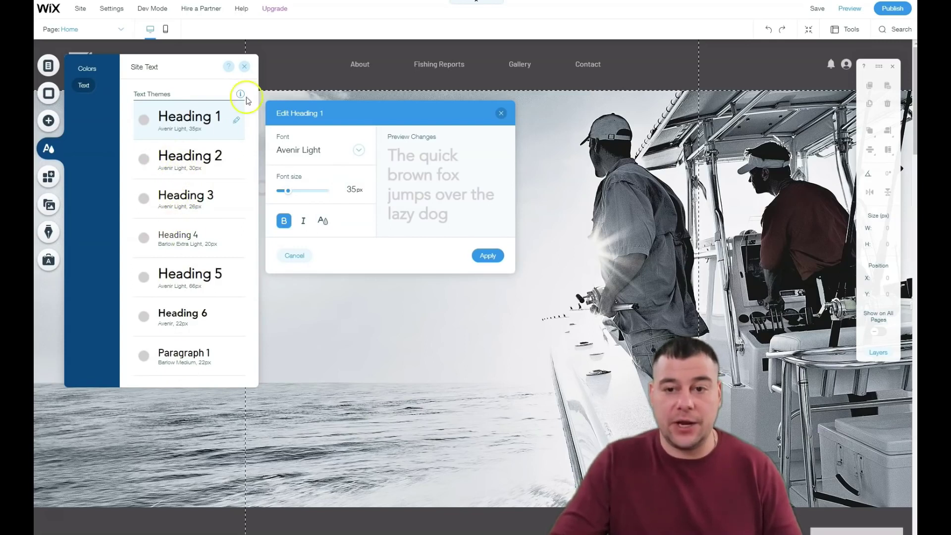
pyautogui.click(244, 67)
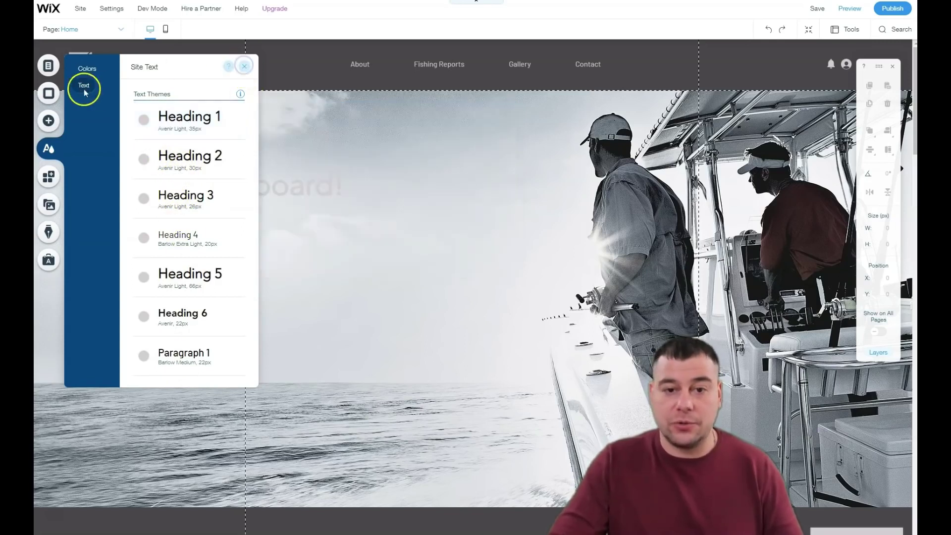
pyautogui.click(342, 176)
pyautogui.click(46, 95)
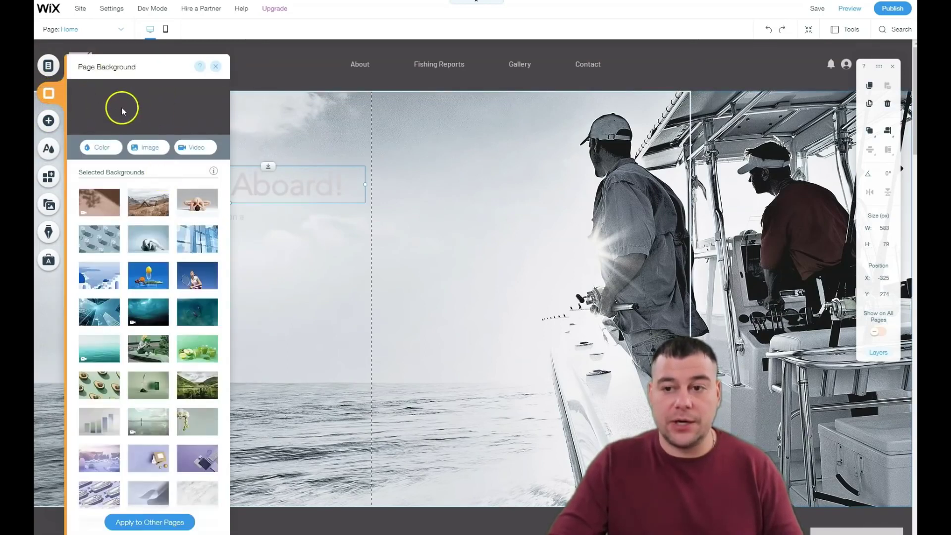
# Step: Set the page background colour to the dark grey swatch #494549 and close the background panel
pyautogui.click(103, 146)
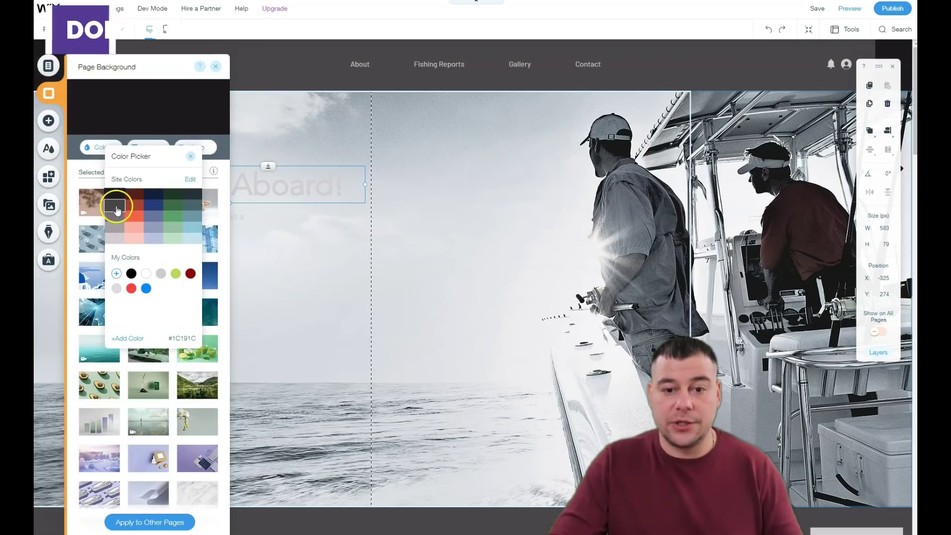
pyautogui.click(120, 236)
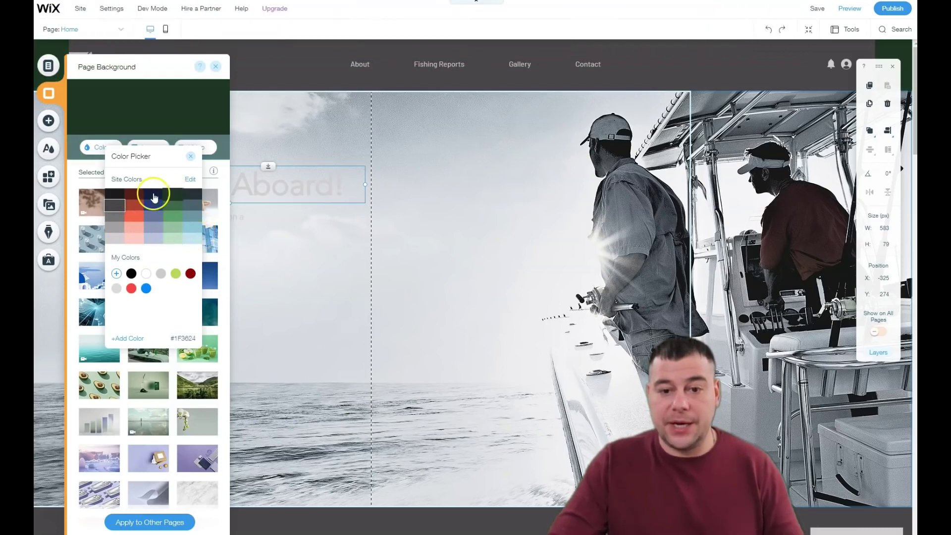
pyautogui.click(118, 209)
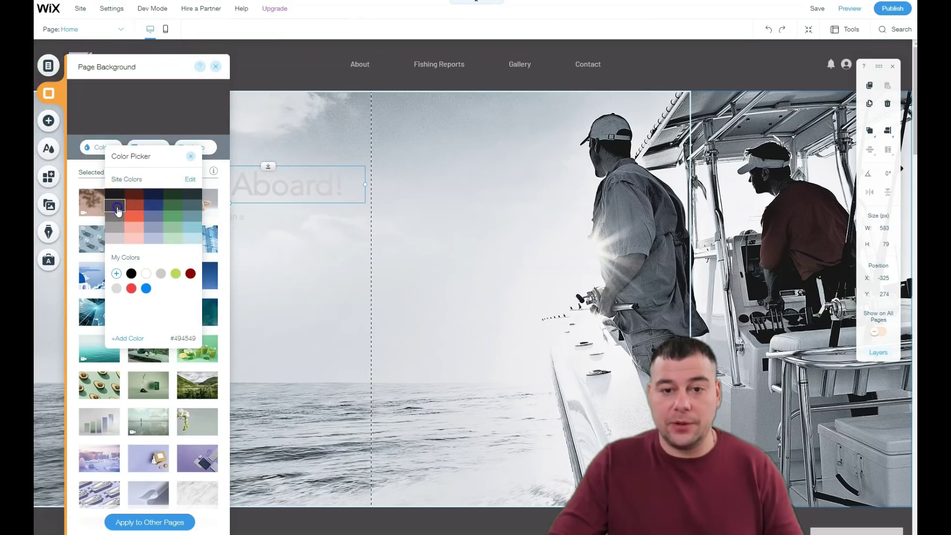
pyautogui.click(214, 66)
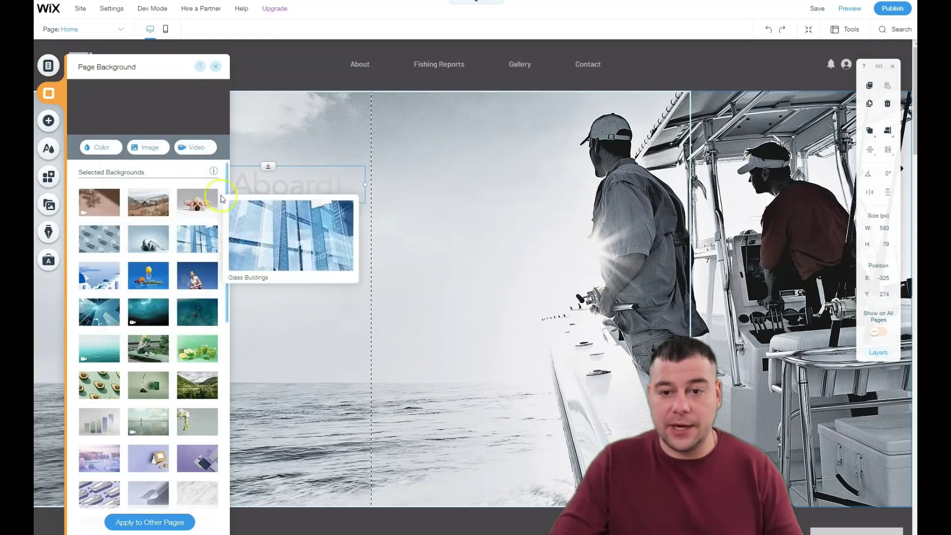
pyautogui.click(216, 69)
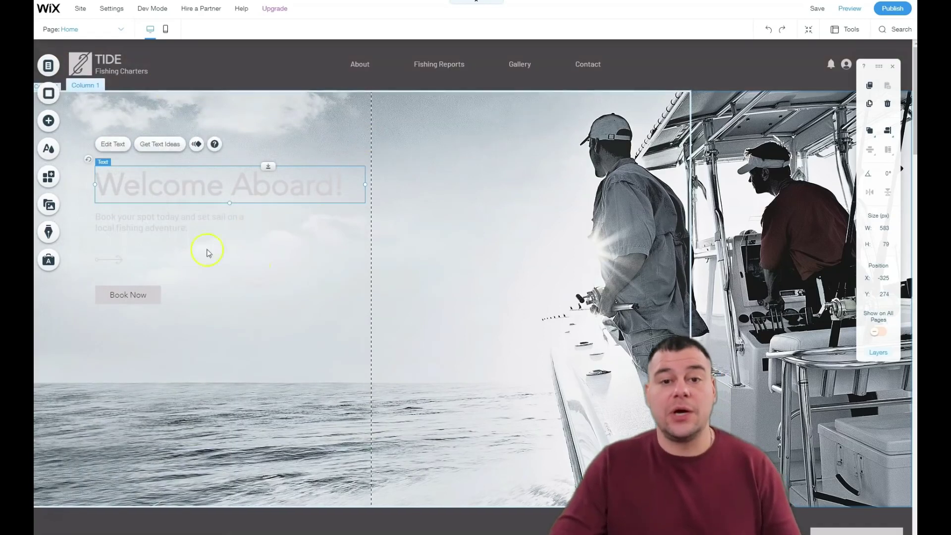
# Step: Style the Welcome Aboard! heading as Heading 1 at 62px in navy blue
pyautogui.doubleClick(197, 186)
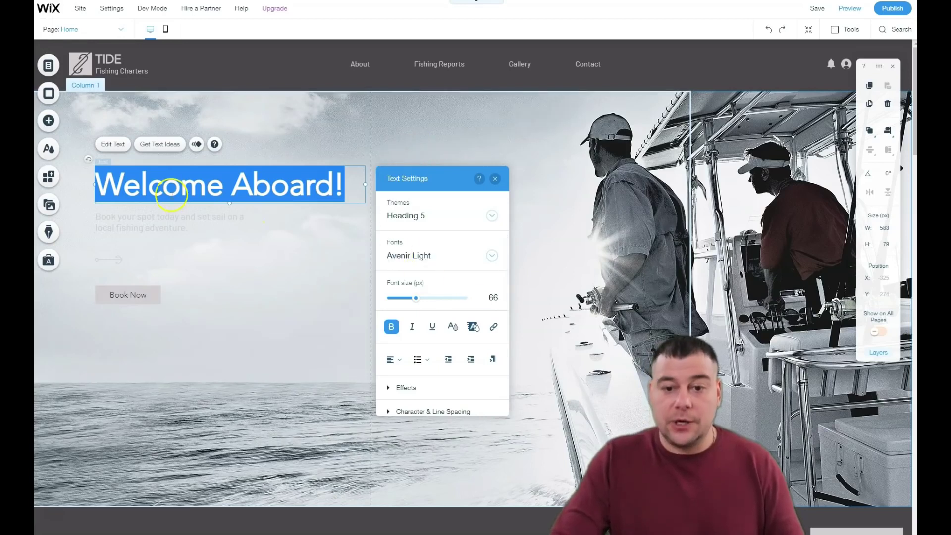
pyautogui.moveTo(418, 304); pyautogui.dragTo(416, 304)
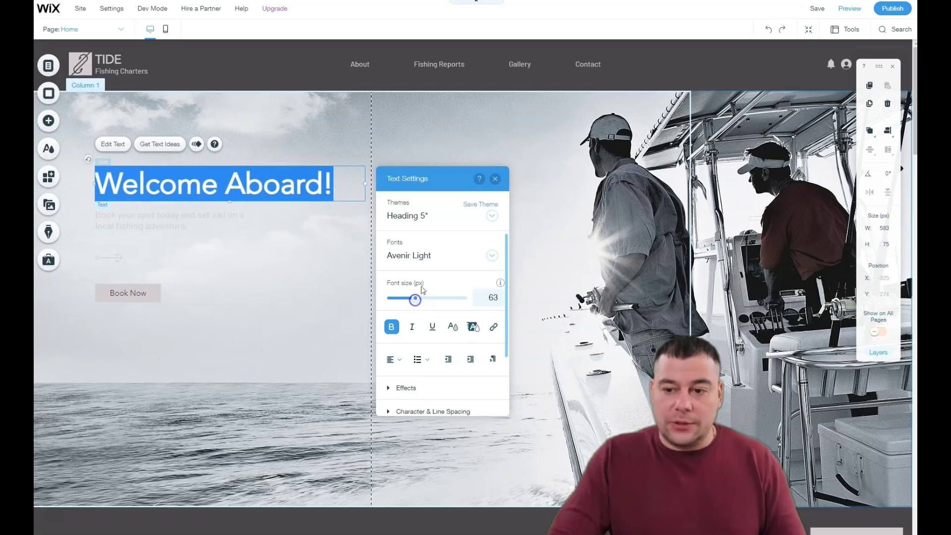
pyautogui.click(425, 218)
pyautogui.click(436, 96)
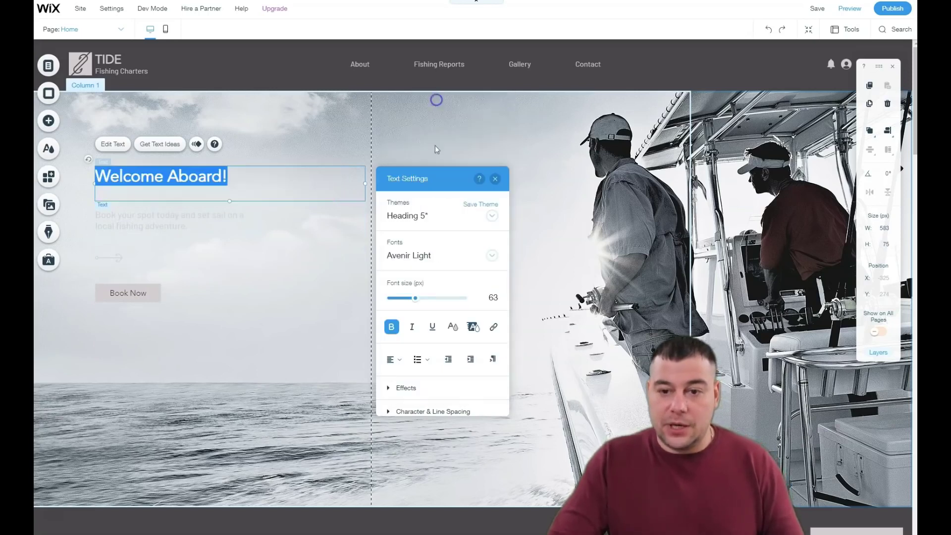
pyautogui.moveTo(405, 302); pyautogui.dragTo(415, 300)
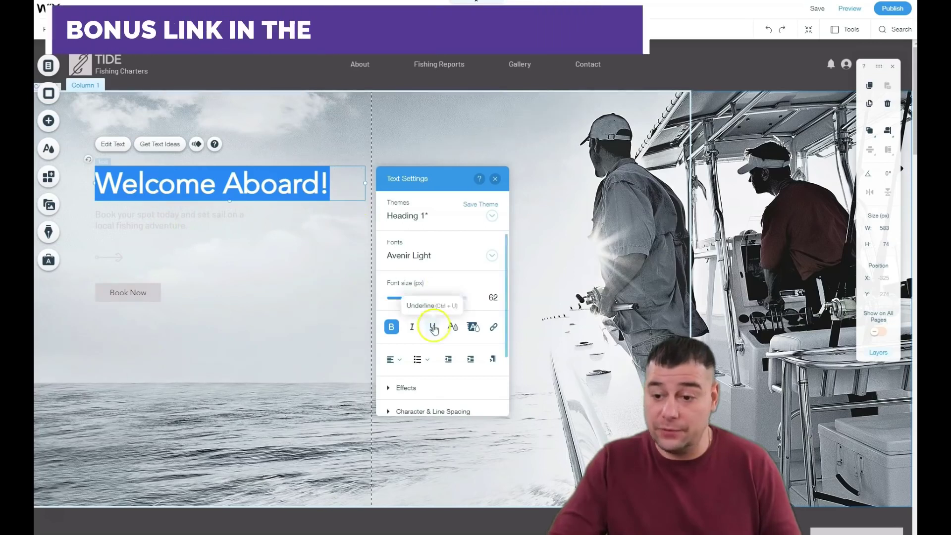
pyautogui.click(391, 326)
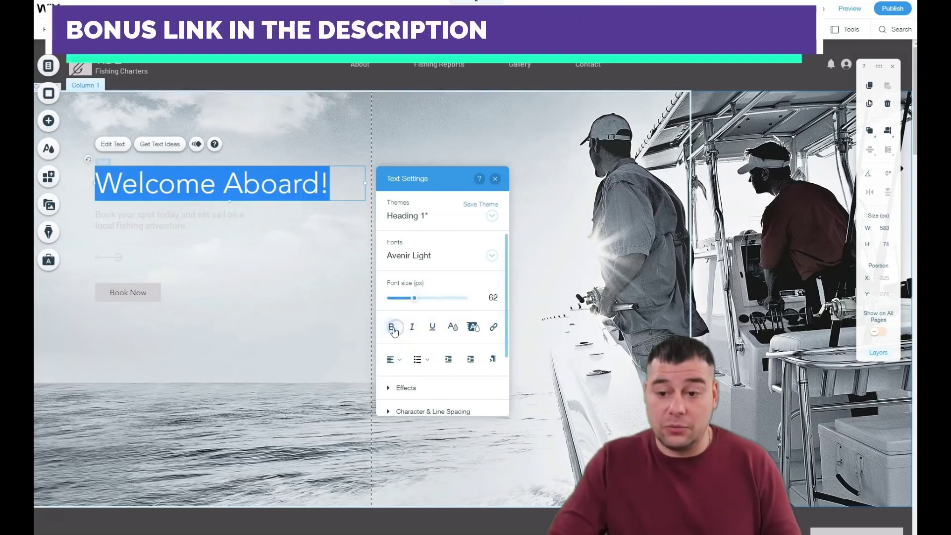
pyautogui.click(391, 327)
pyautogui.click(451, 329)
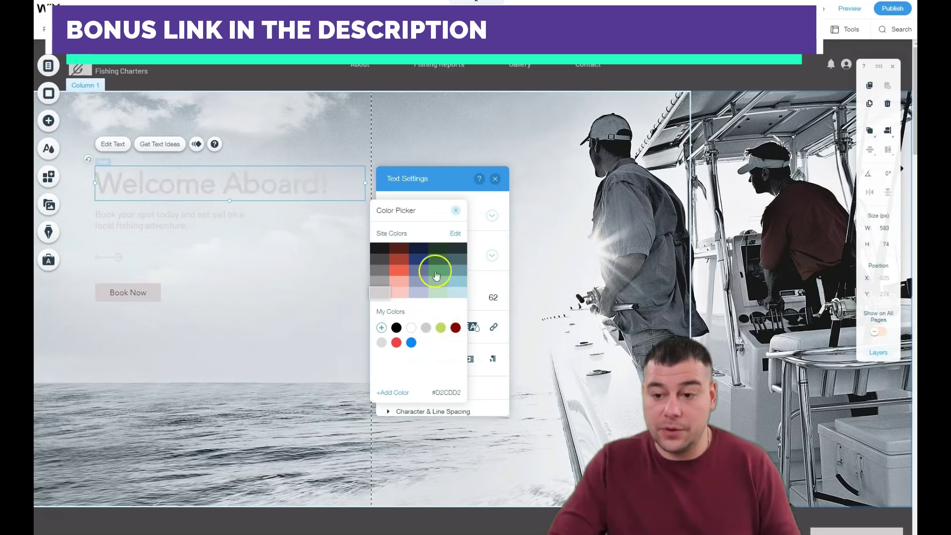
pyautogui.click(419, 266)
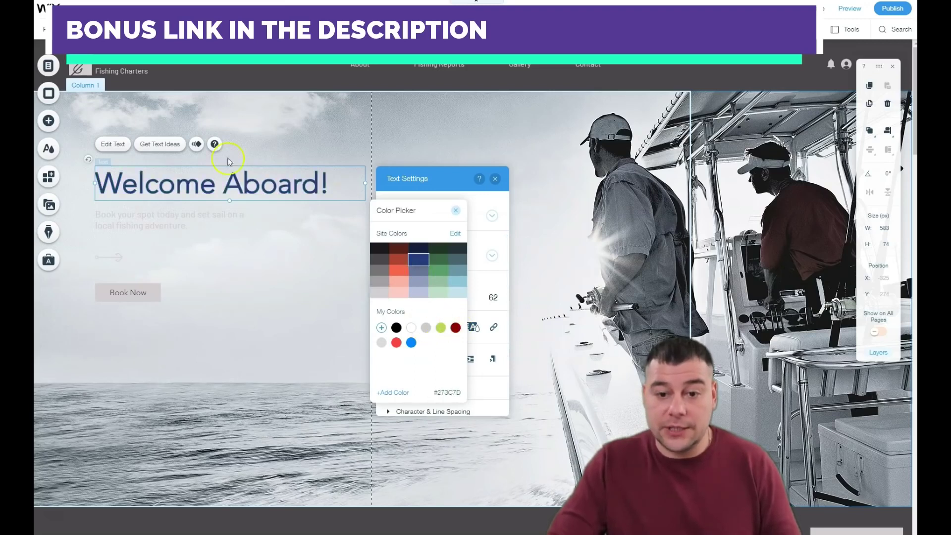
pyautogui.click(188, 227)
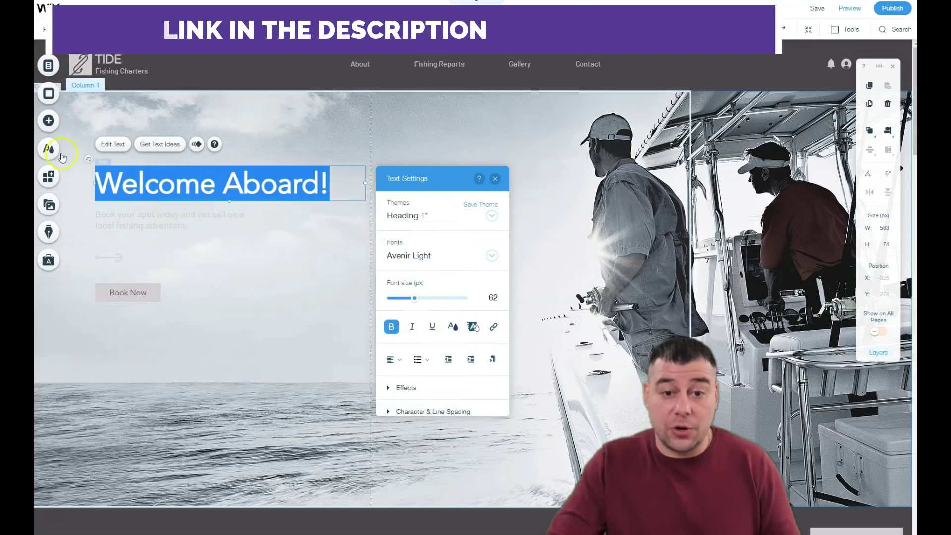
# Step: Keep the paragraph below the heading at Heading 4 and color it dark blue
pyautogui.click(132, 218)
pyautogui.doubleClick(167, 226)
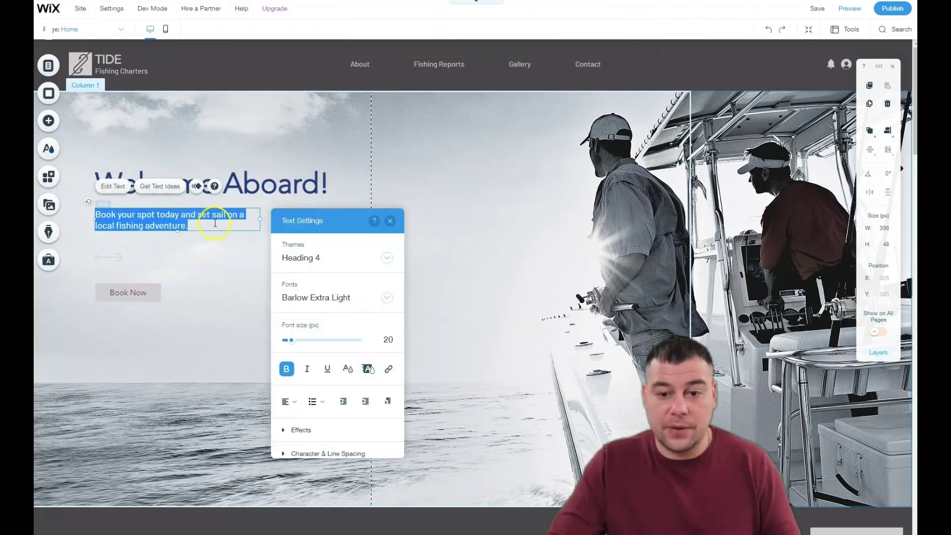
pyautogui.click(386, 258)
pyautogui.click(355, 297)
pyautogui.click(386, 258)
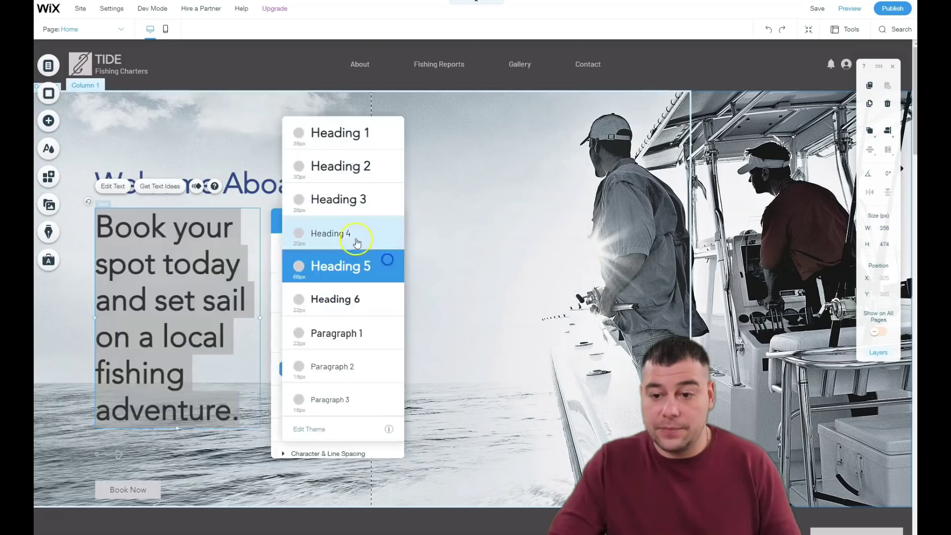
pyautogui.click(350, 232)
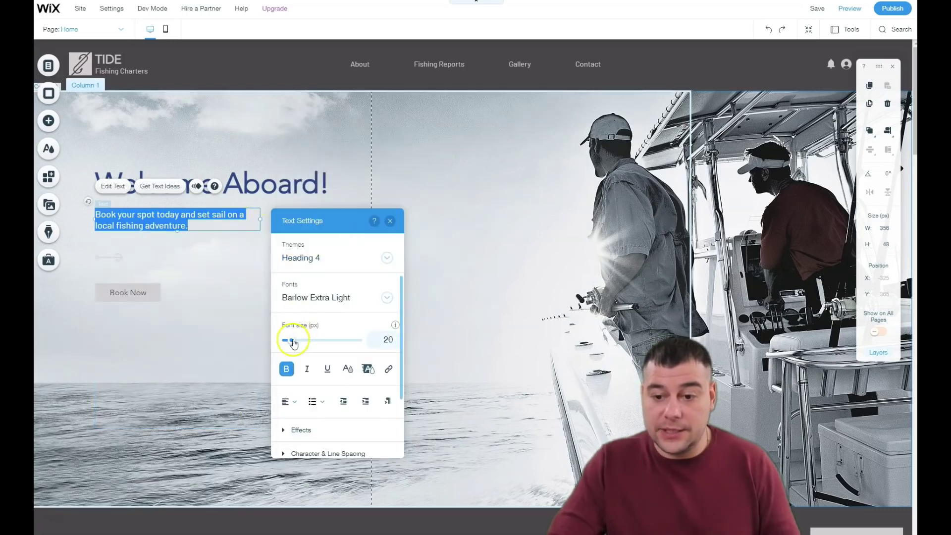
pyautogui.click(346, 369)
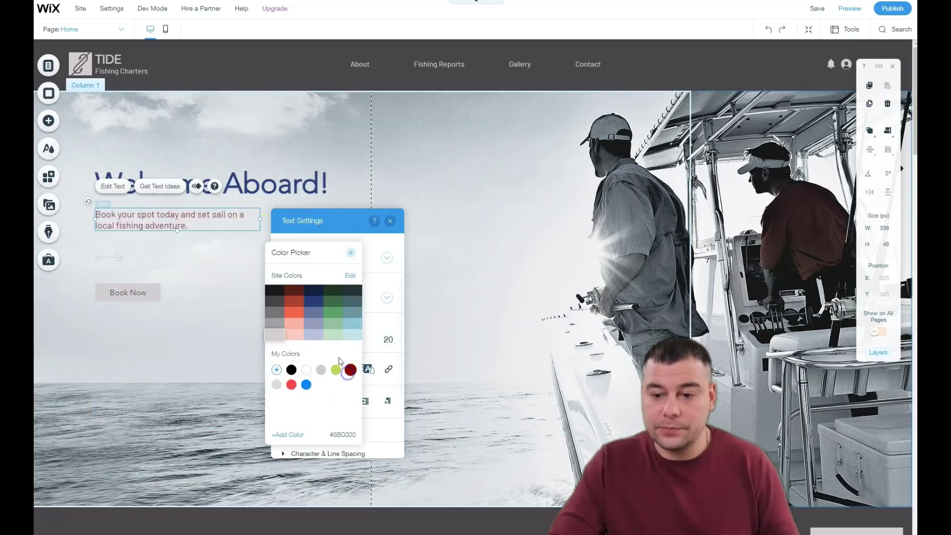
pyautogui.click(317, 296)
pyautogui.click(233, 272)
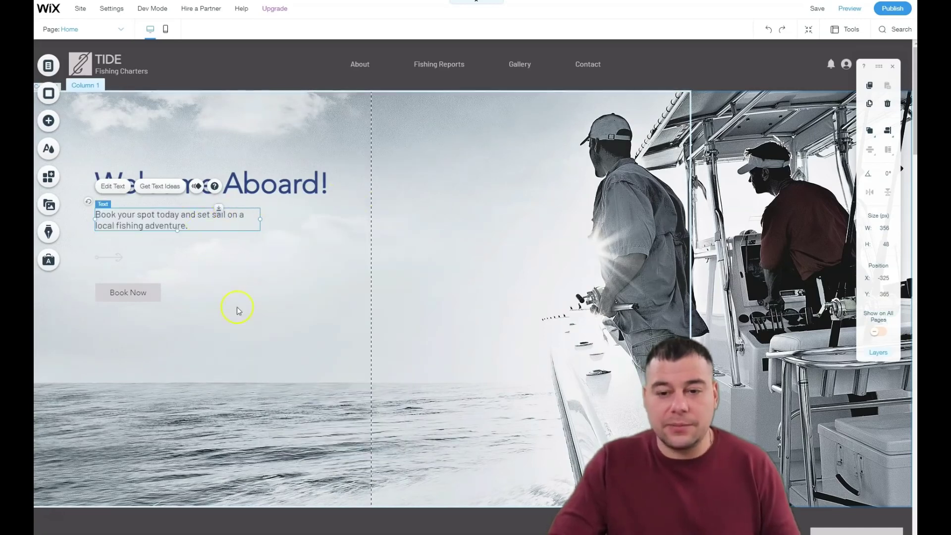
pyautogui.click(242, 361)
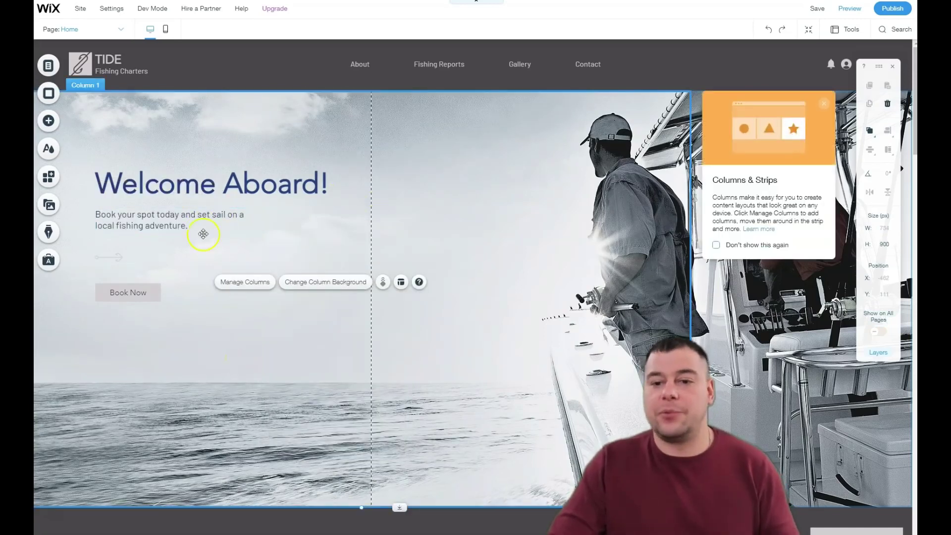
# Step: Try the Welcome Aboard! heading at centre, then return it to the hero's left, slightly higher
pyautogui.moveTo(168, 185); pyautogui.dragTo(333, 177)
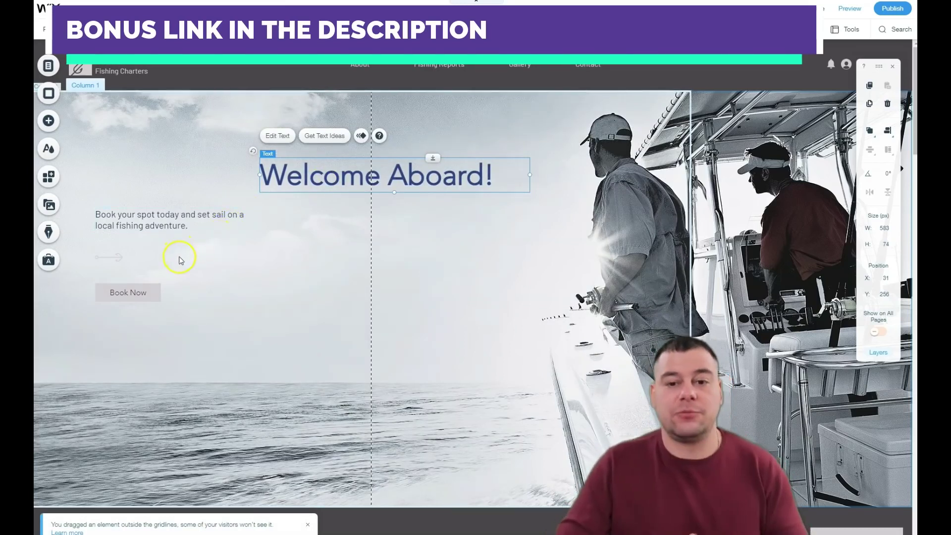
pyautogui.moveTo(365, 190); pyautogui.dragTo(189, 180)
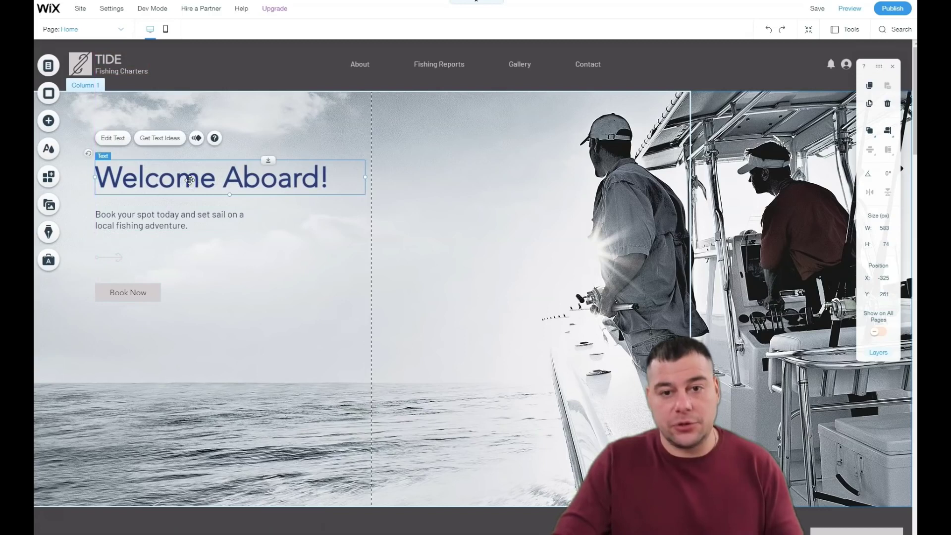
pyautogui.click(49, 122)
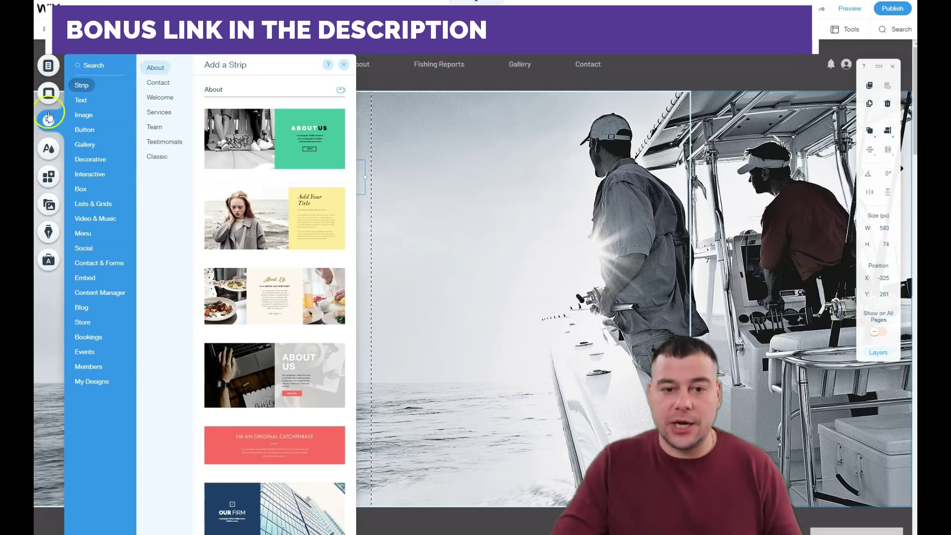
# Step: Close the Add panel, switch to Zoom Out, and widen the gap above A Unique Adventure
pyautogui.click(345, 66)
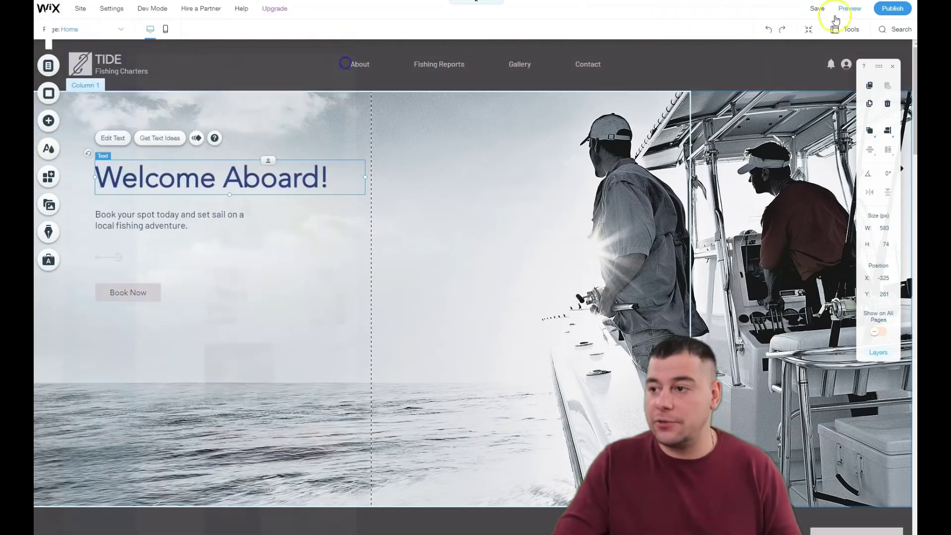
pyautogui.click(807, 30)
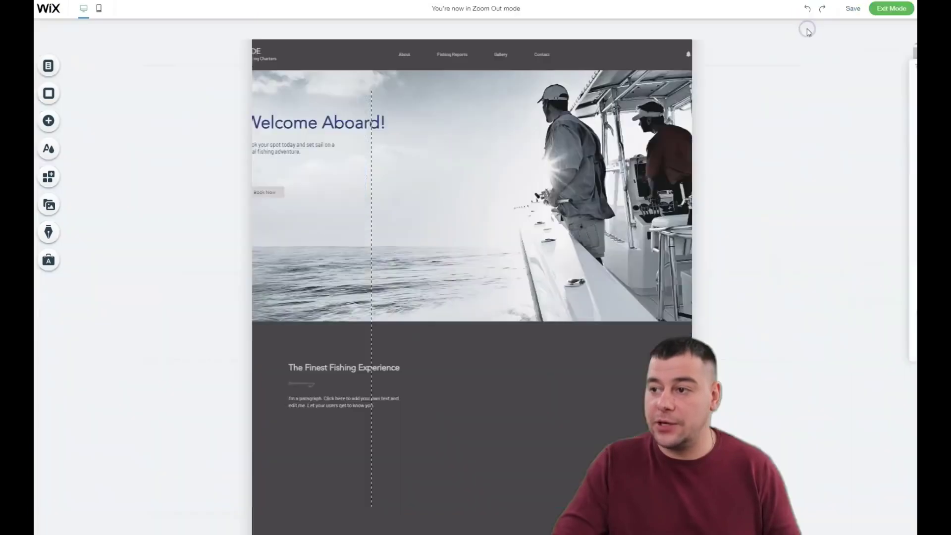
pyautogui.scroll(-5, 550, 237)
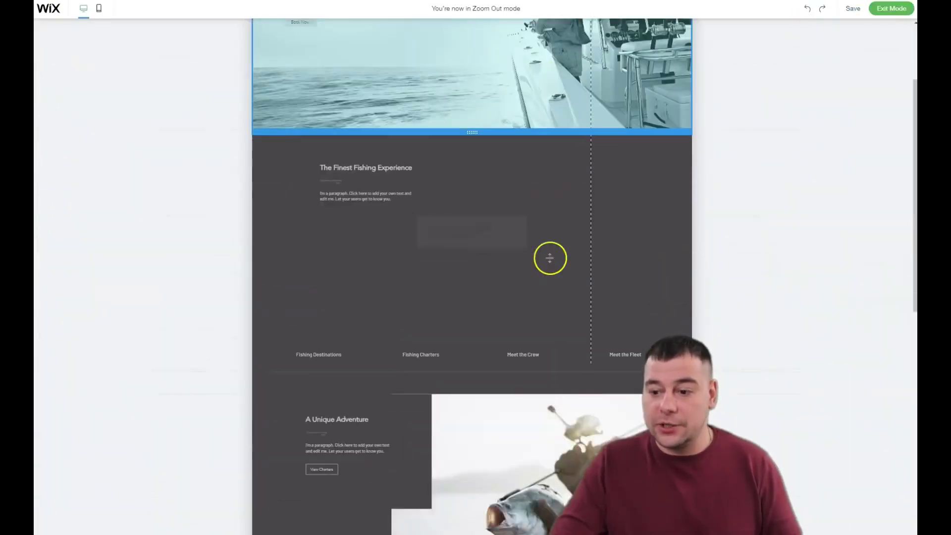
pyautogui.scroll(2, 515, 218)
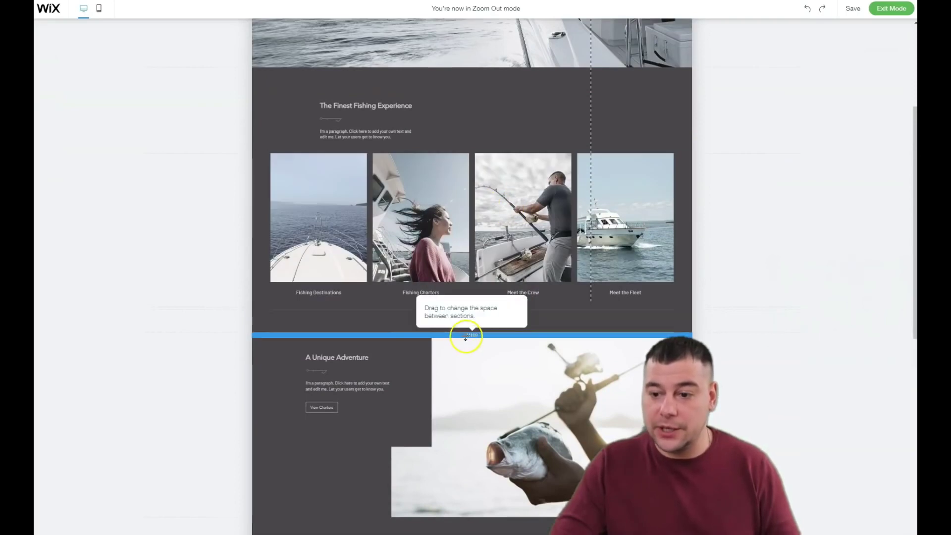
pyautogui.moveTo(462, 379); pyautogui.dragTo(462, 431)
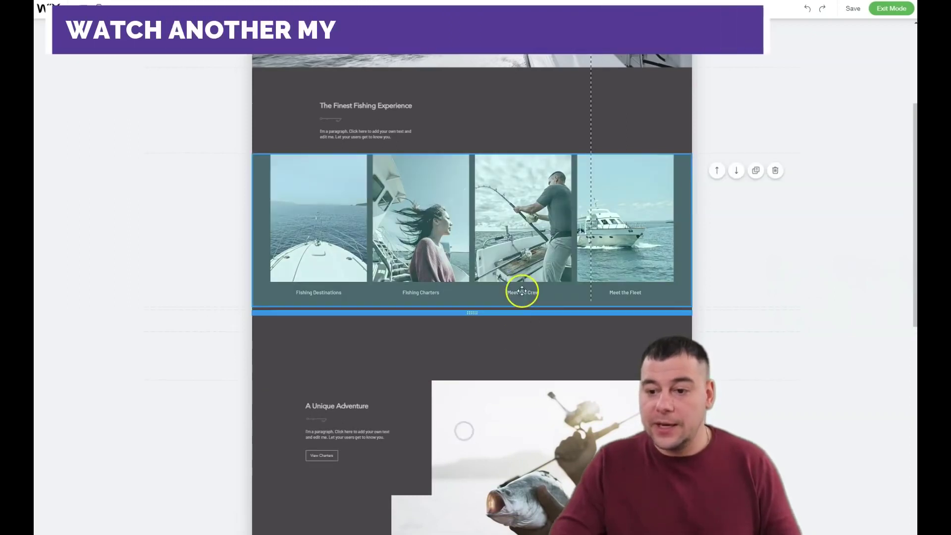
# Step: Move the gallery strip below A Unique Adventure, then back above it to restore the order
pyautogui.click(736, 171)
pyautogui.click(737, 168)
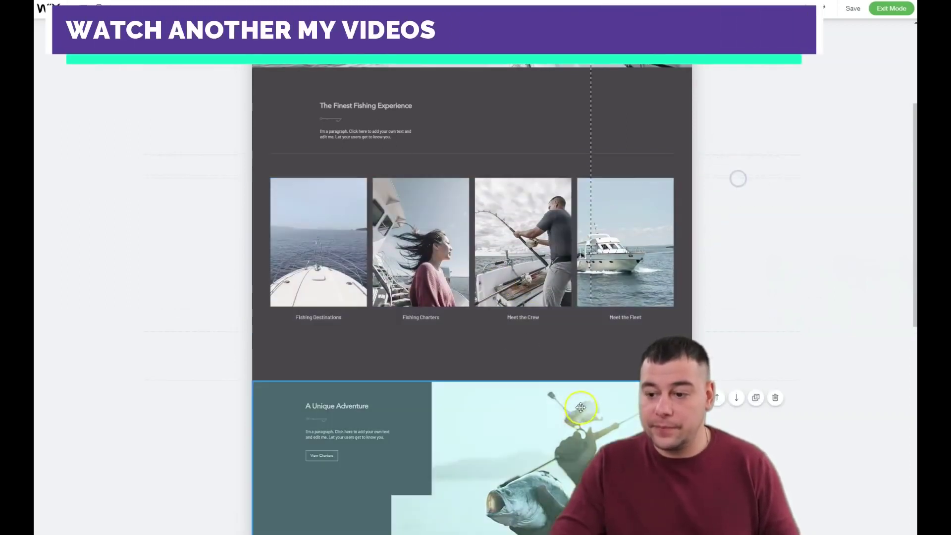
pyautogui.moveTo(722, 280)
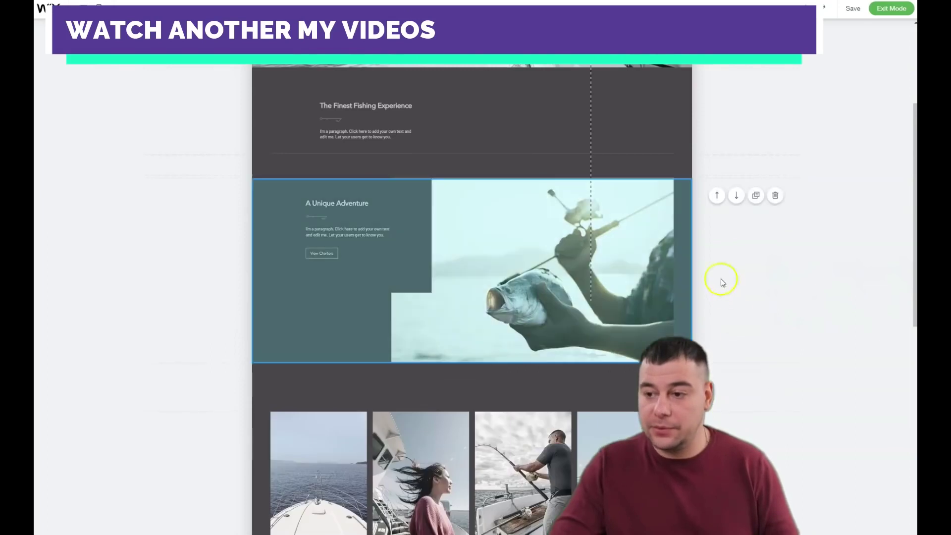
pyautogui.click(736, 196)
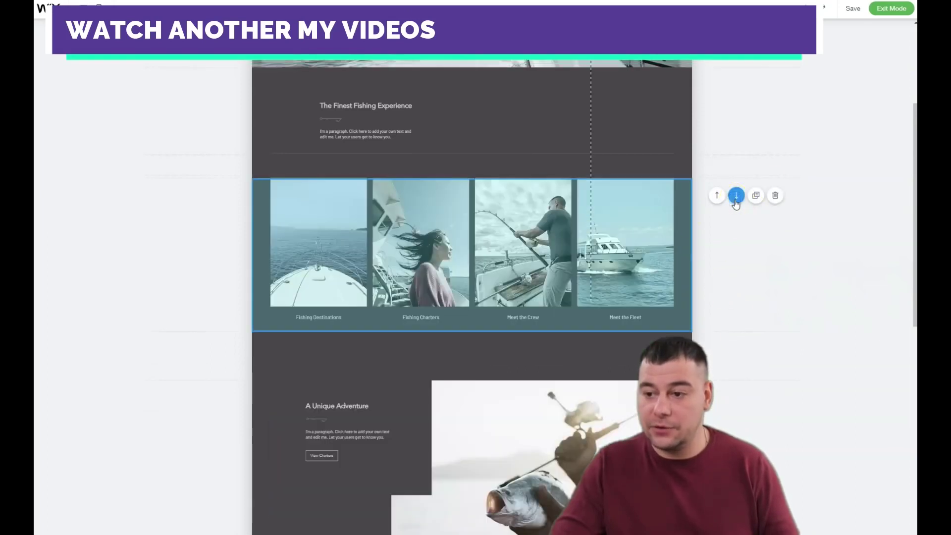
pyautogui.scroll(-2, 526, 303)
pyautogui.scroll(-6, 526, 303)
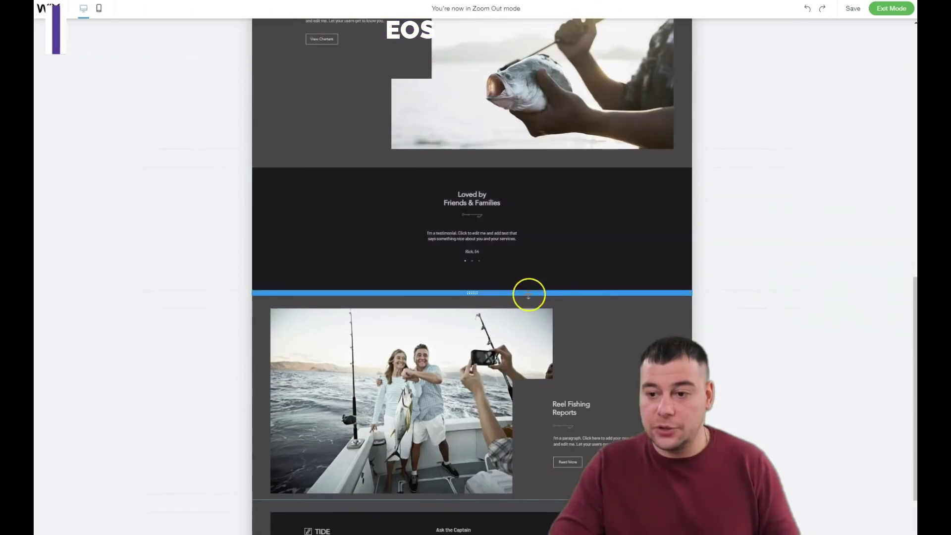
pyautogui.scroll(-2, 542, 260)
pyautogui.scroll(10, 550, 322)
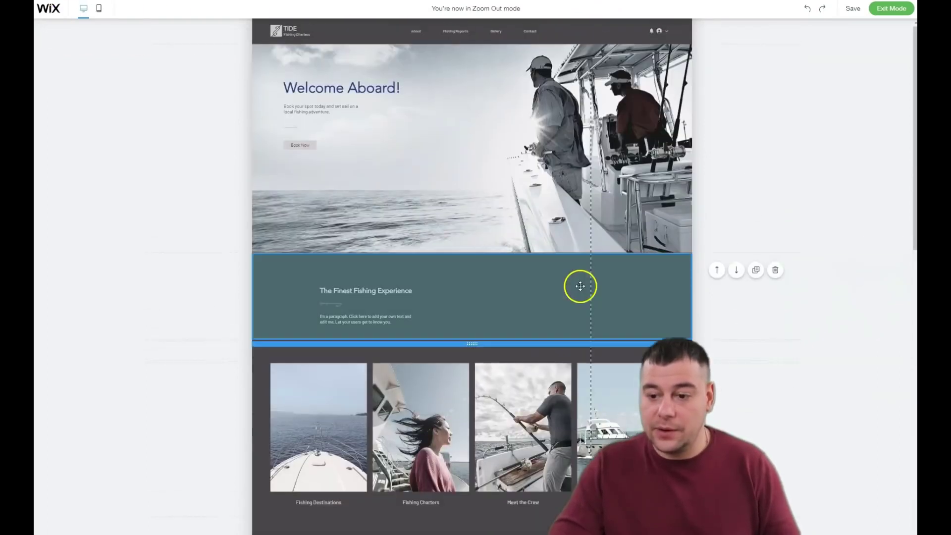
pyautogui.scroll(-4, 536, 295)
pyautogui.scroll(-7, 540, 301)
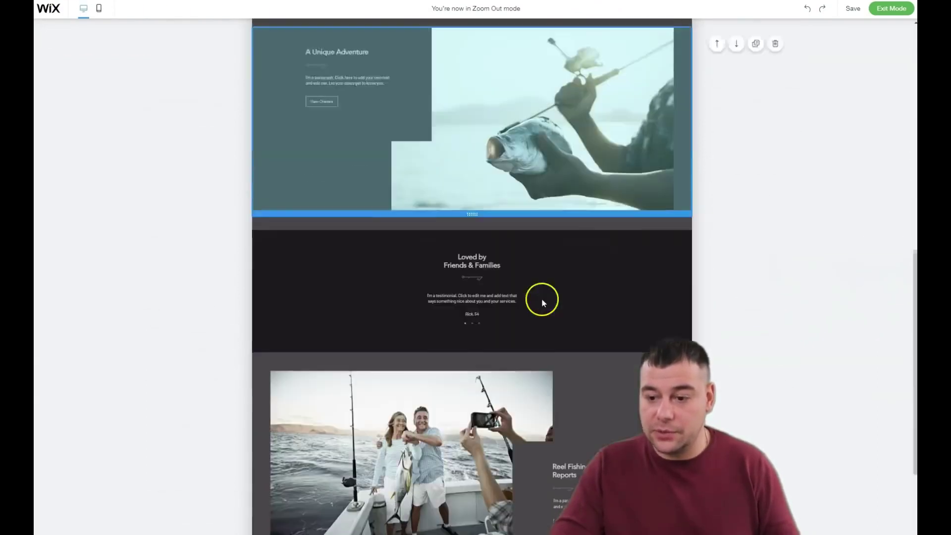
pyautogui.scroll(12, 567, 265)
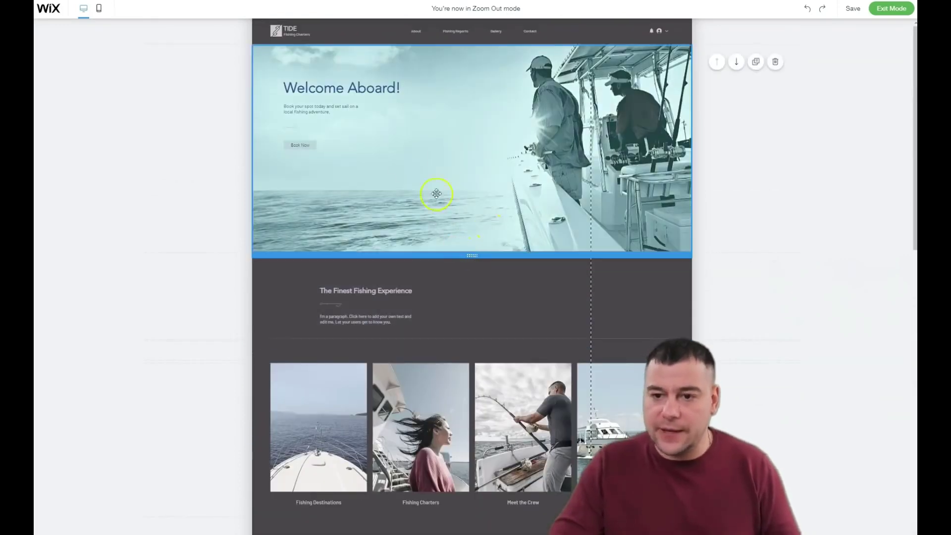
# Step: Exit Zoom Out, select the hero's left column, and open its background image picker
pyautogui.click(893, 9)
pyautogui.click(154, 171)
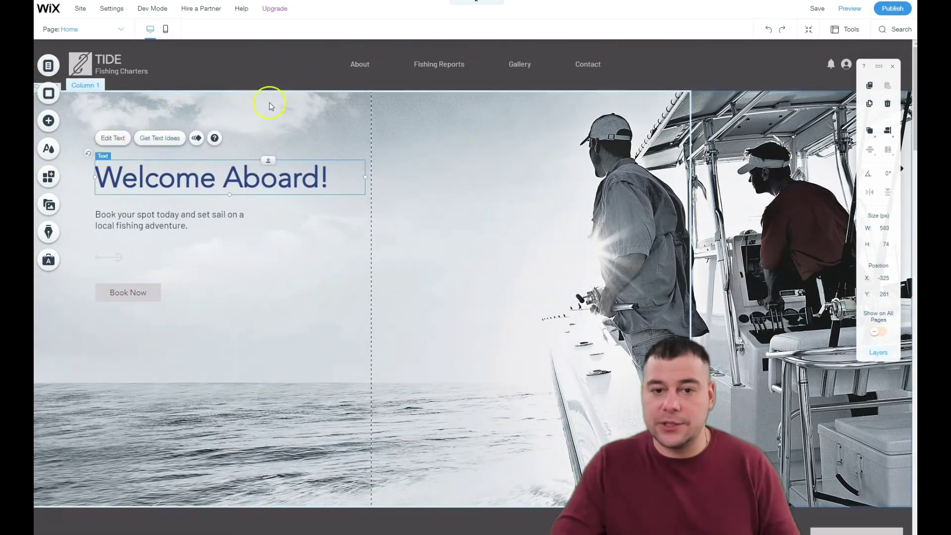
pyautogui.click(312, 106)
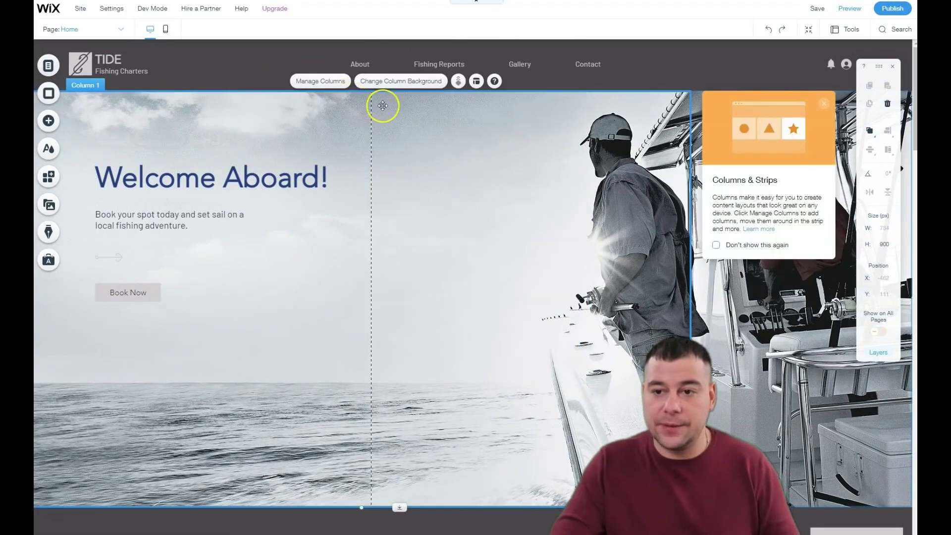
pyautogui.moveTo(382, 106); pyautogui.dragTo(383, 106)
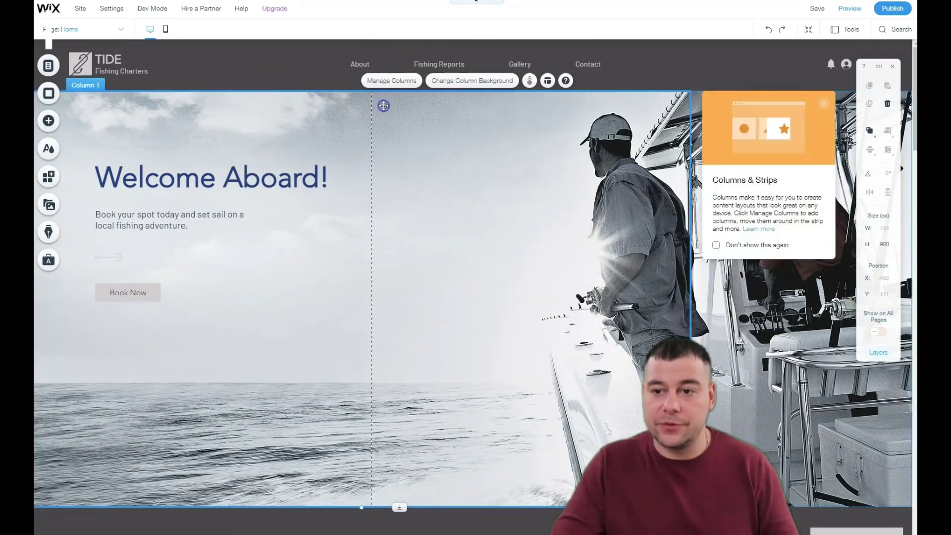
pyautogui.click(456, 85)
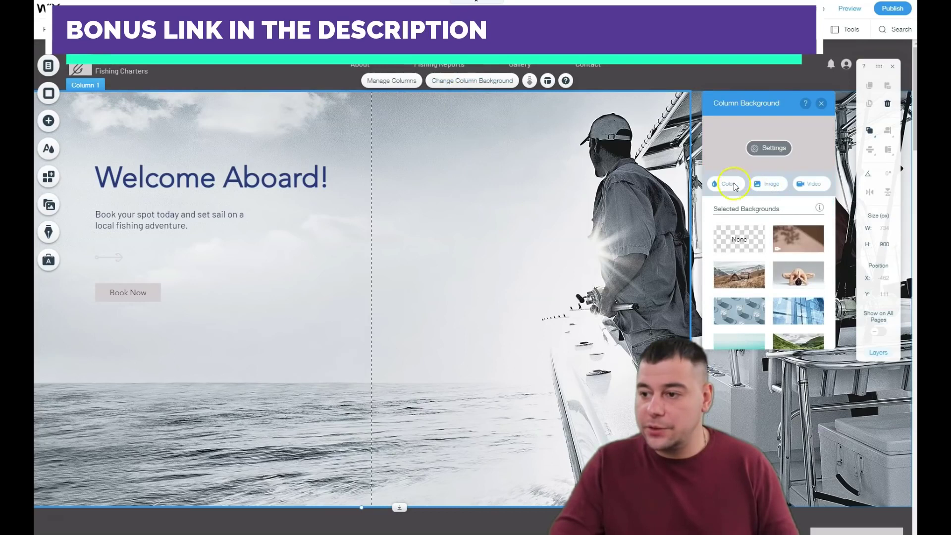
pyautogui.click(757, 187)
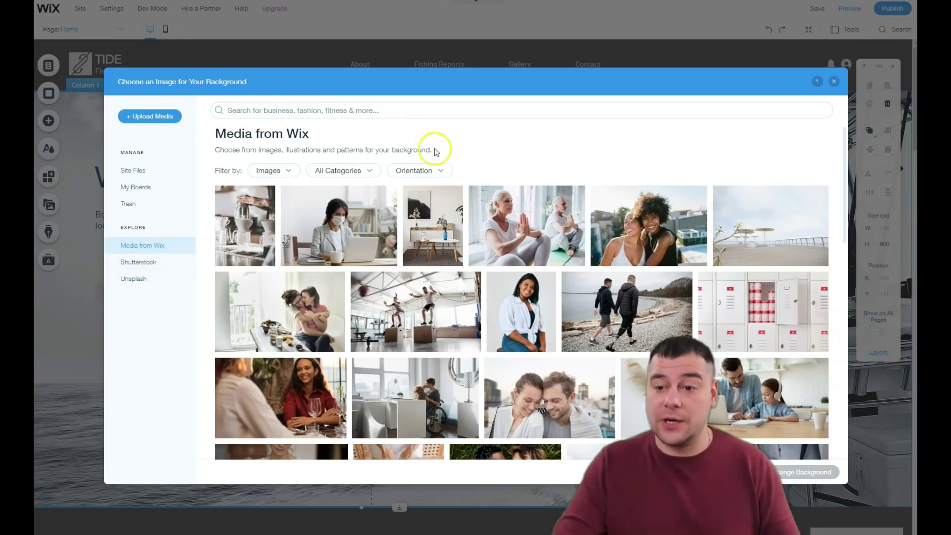
# Step: Search the media library for 'fitness' and make the Fitness Portrait the column background
pyautogui.click(312, 110)
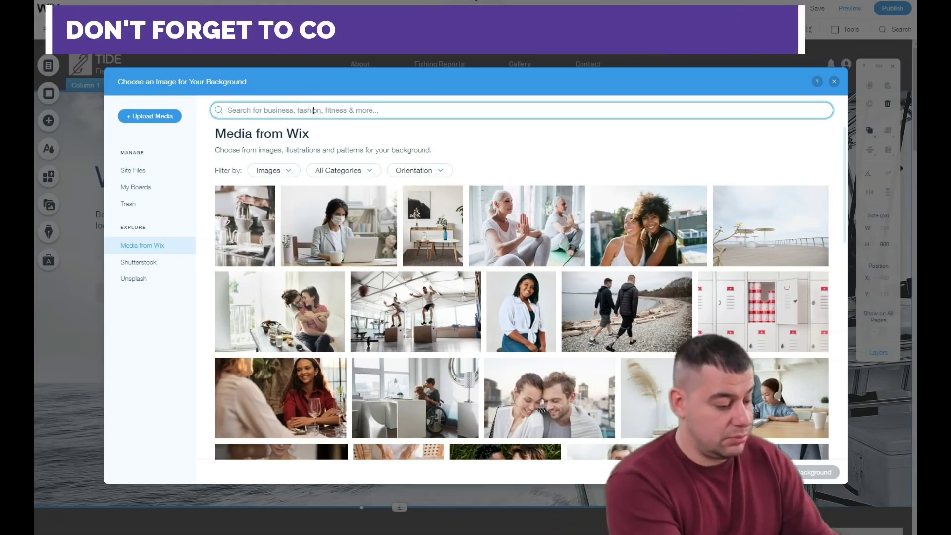
pyautogui.write('fittness')
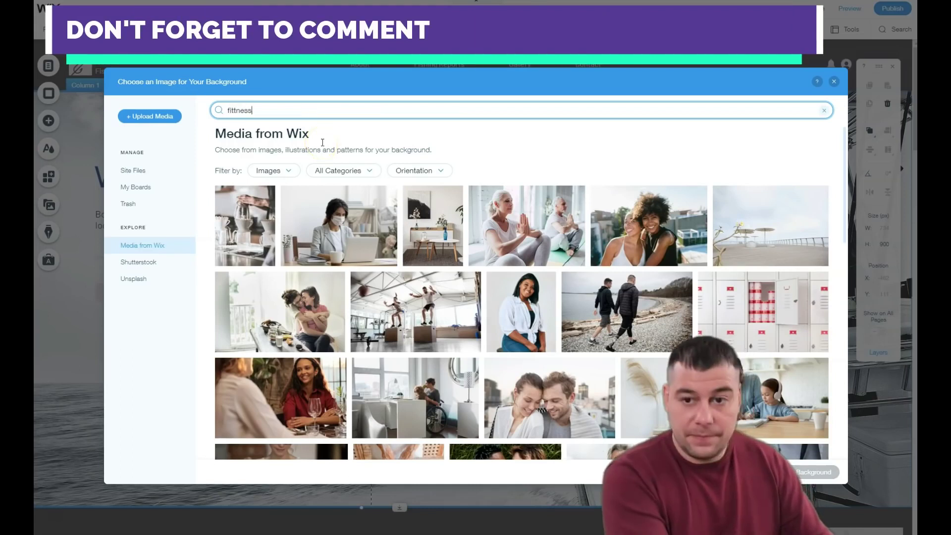
pyautogui.press('BackSpace')
pyautogui.press('Return')
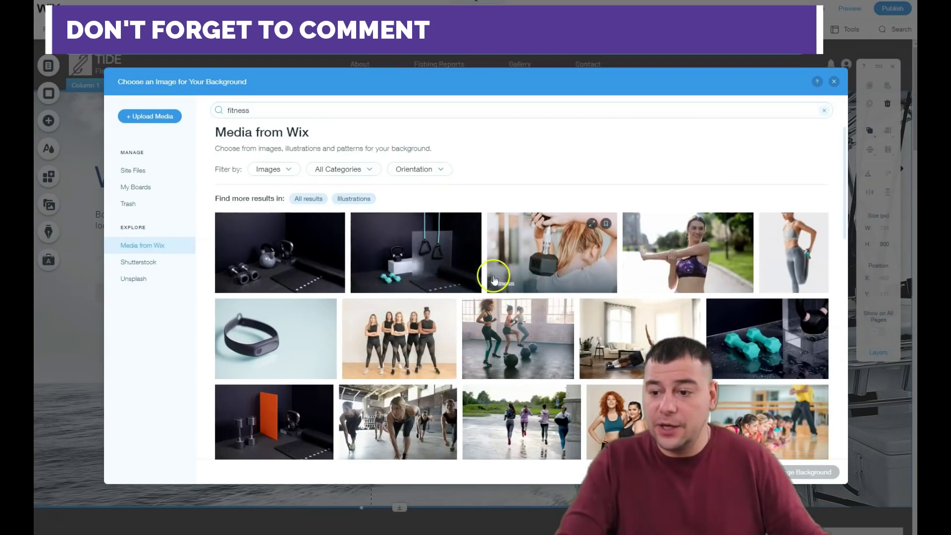
pyautogui.scroll(-3, 503, 264)
pyautogui.scroll(-3, 517, 259)
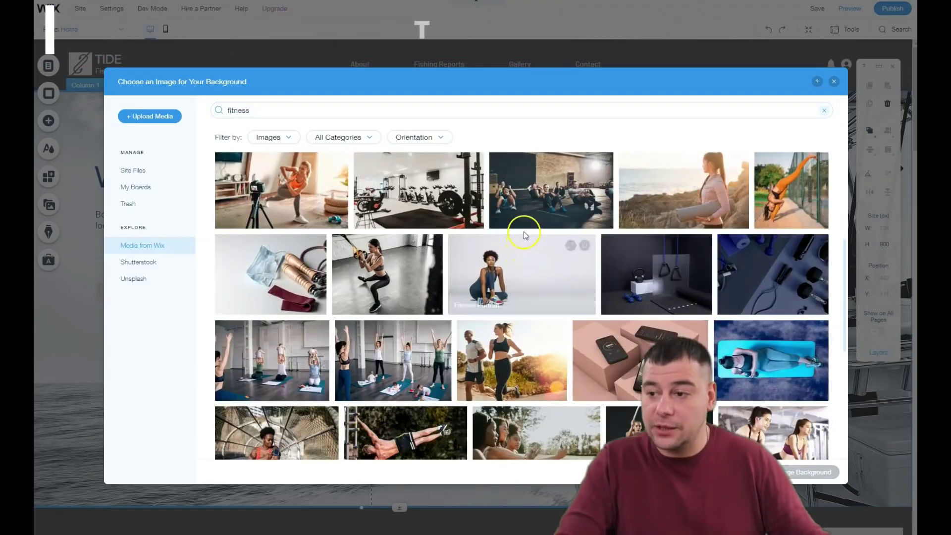
pyautogui.click(518, 266)
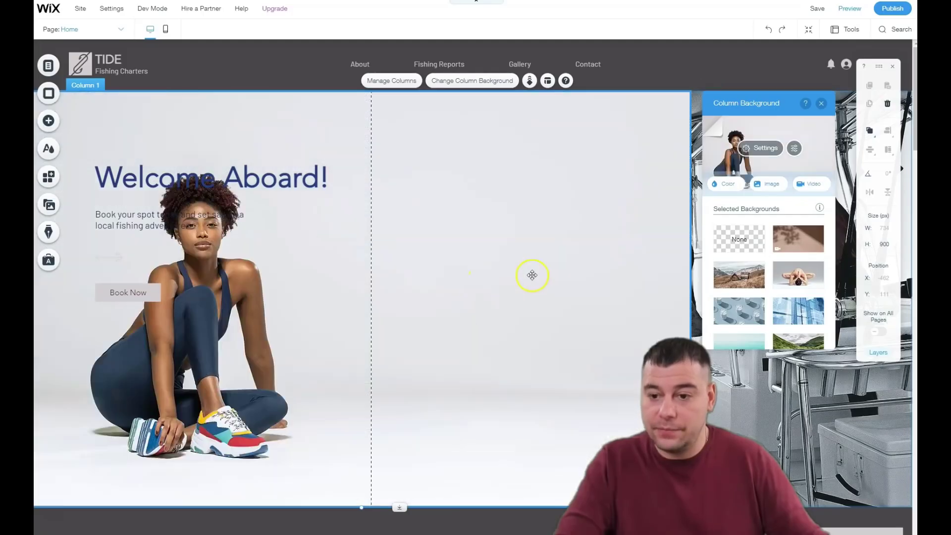
pyautogui.scroll(-2, 528, 274)
pyautogui.scroll(2, 653, 253)
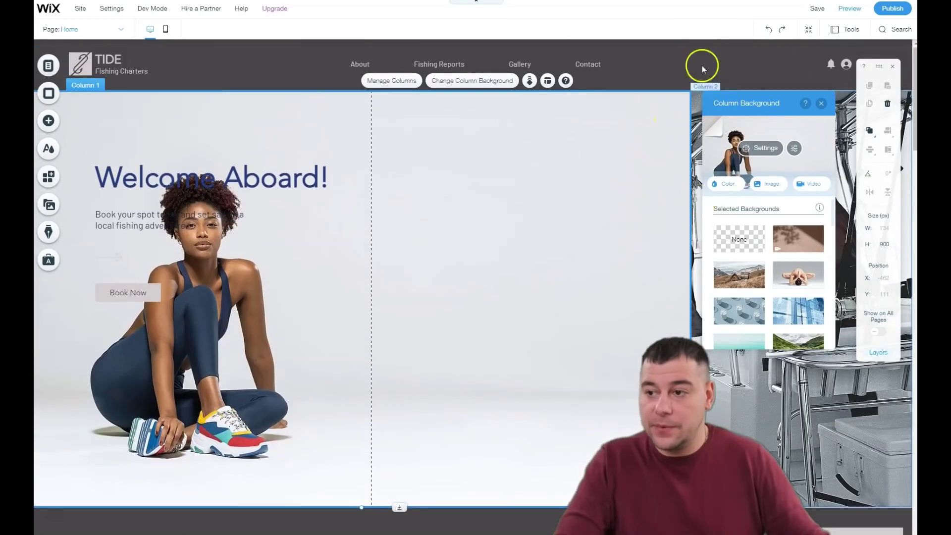
# Step: Delete the hero's boat photo column via Manage Columns
pyautogui.click(697, 106)
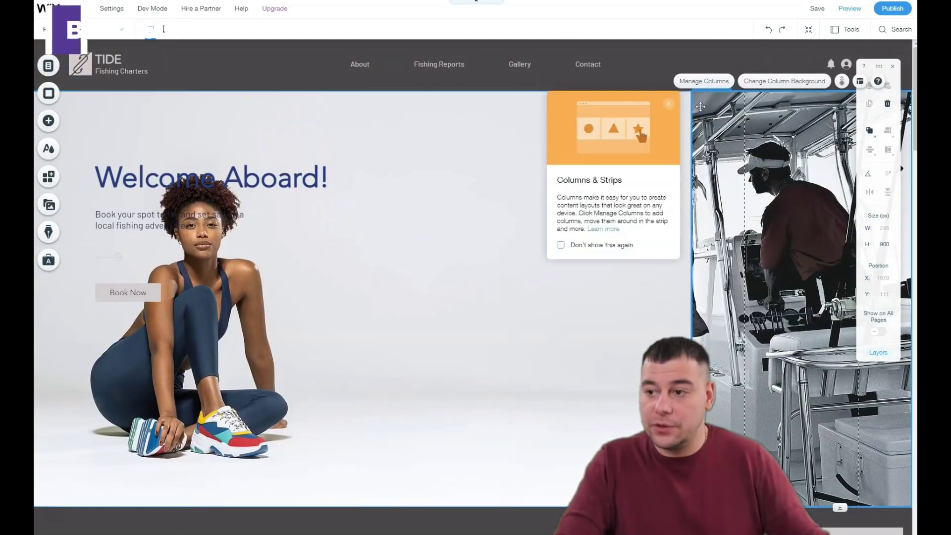
pyautogui.click(698, 82)
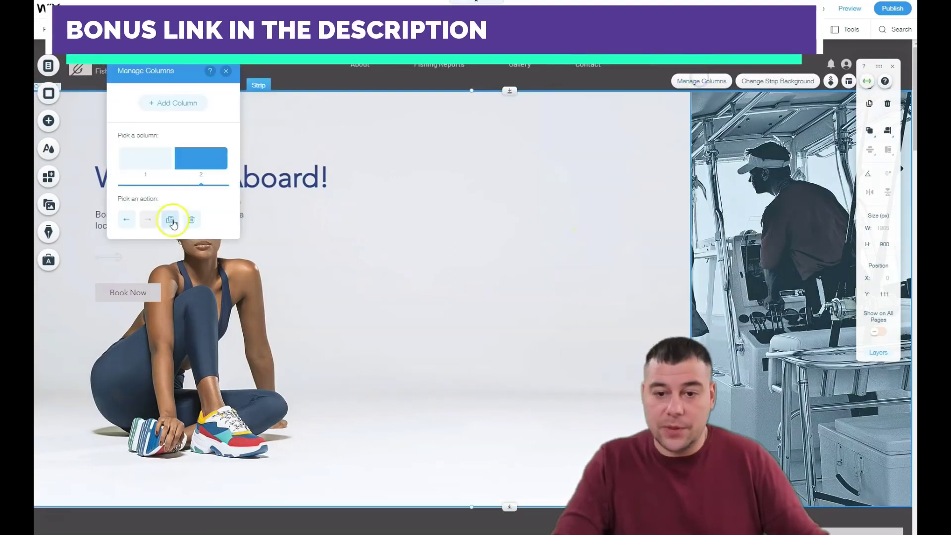
pyautogui.click(193, 220)
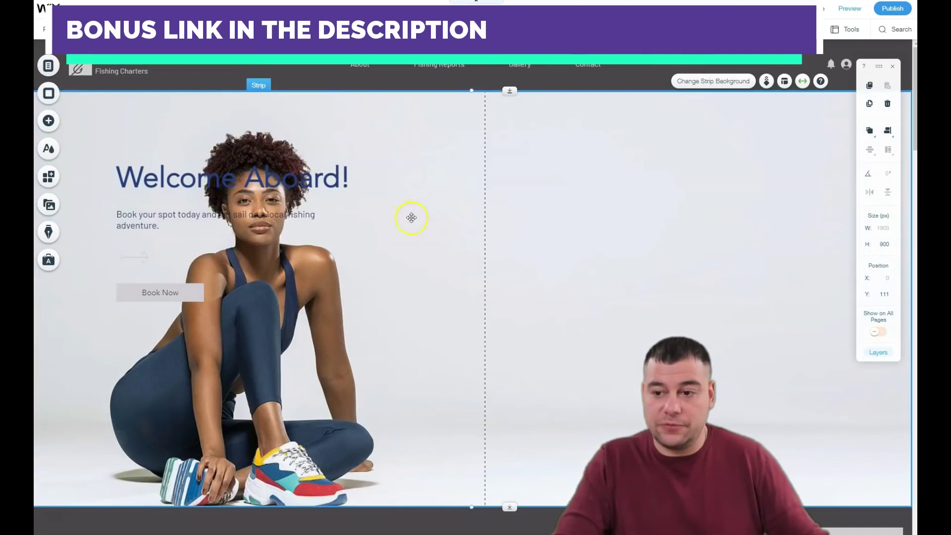
pyautogui.scroll(-3, 515, 282)
pyautogui.scroll(3, 513, 279)
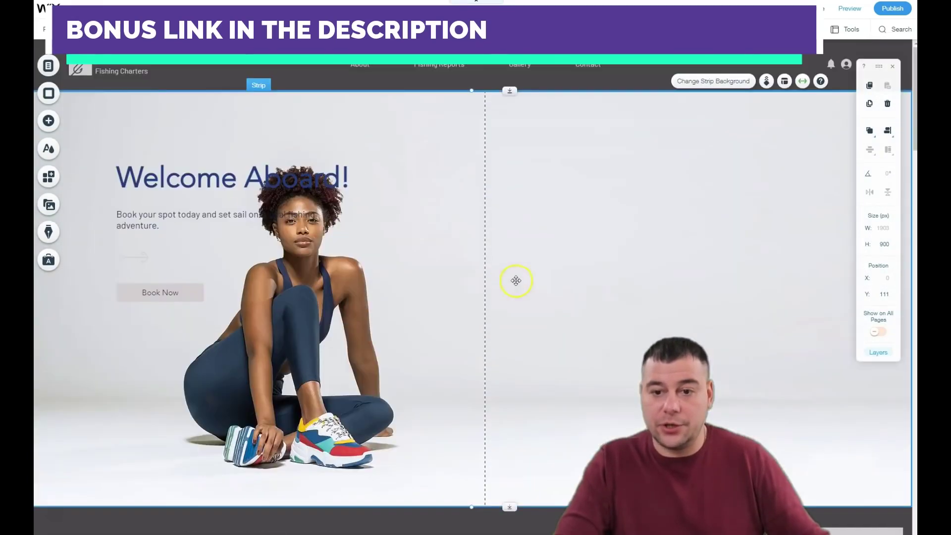
# Step: Move the heading, description and Book Now button to the hero's right side
pyautogui.moveTo(173, 179); pyautogui.dragTo(569, 189)
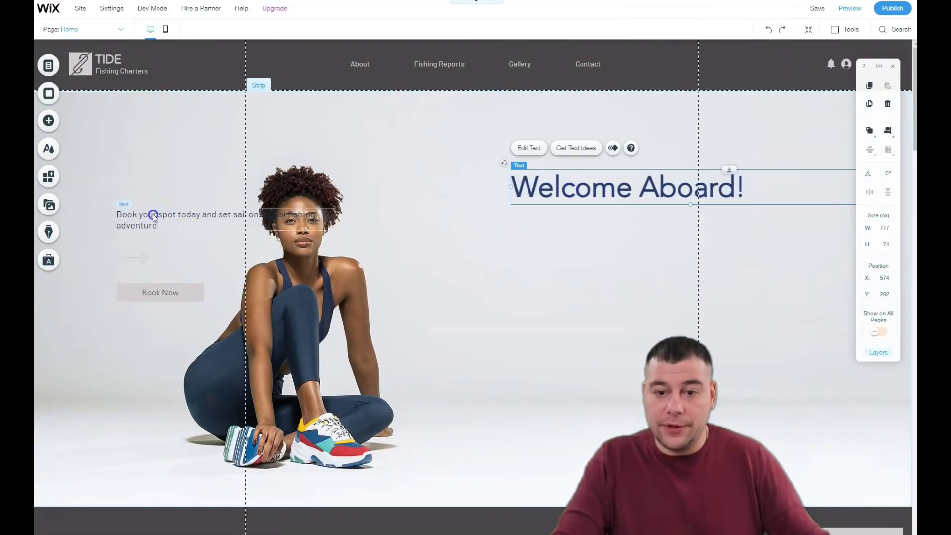
pyautogui.moveTo(153, 215); pyautogui.dragTo(550, 254)
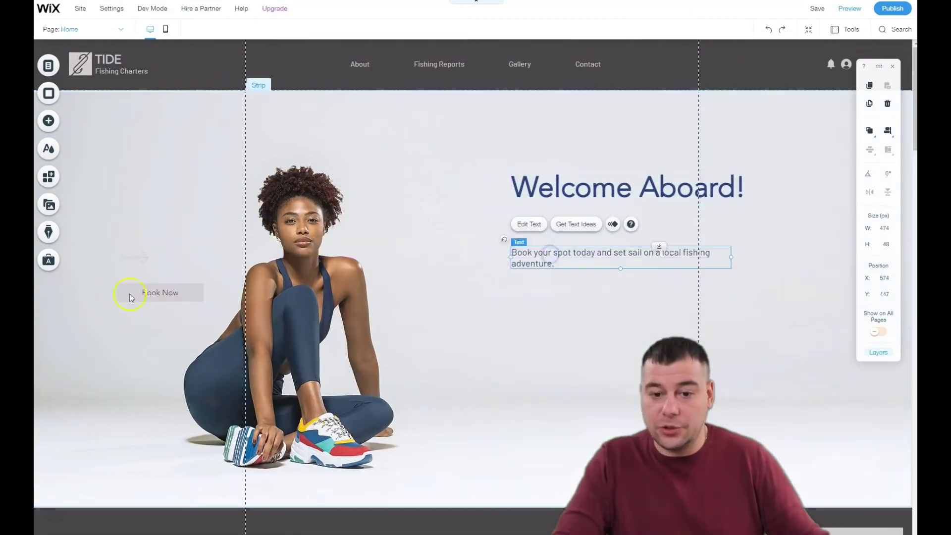
pyautogui.moveTo(144, 291); pyautogui.dragTo(515, 340)
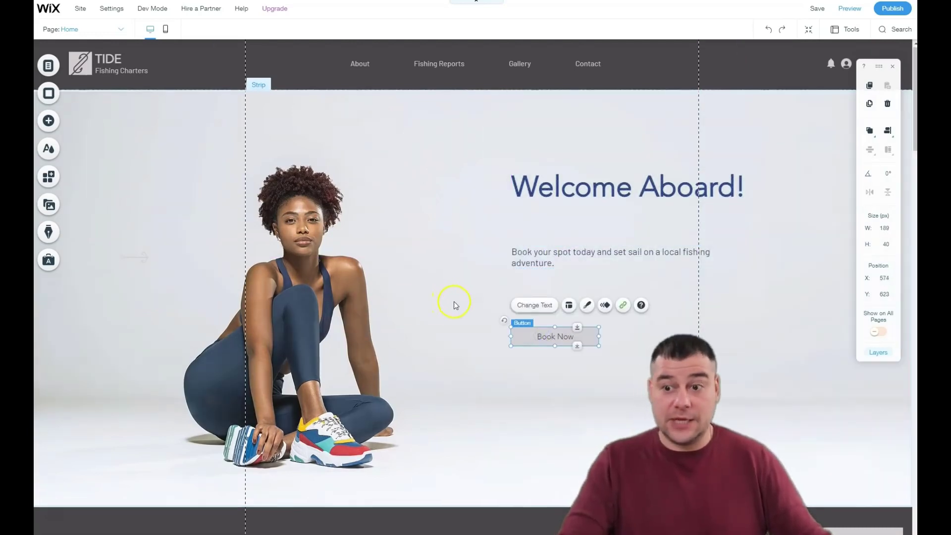
# Step: Select the fishing Pro Gallery and open its Organize Your Gallery media manager
pyautogui.scroll(-3, 455, 302)
pyautogui.scroll(3, 459, 302)
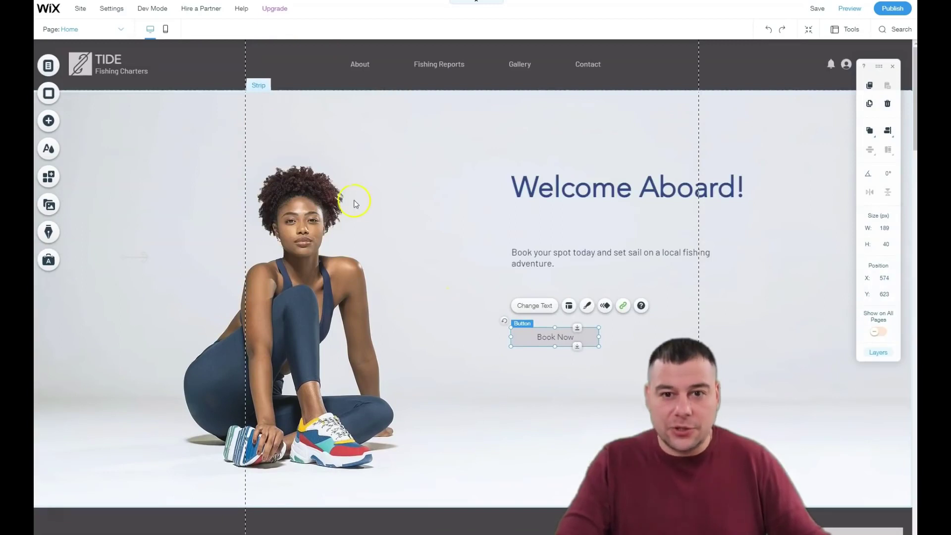
pyautogui.scroll(-8, 446, 226)
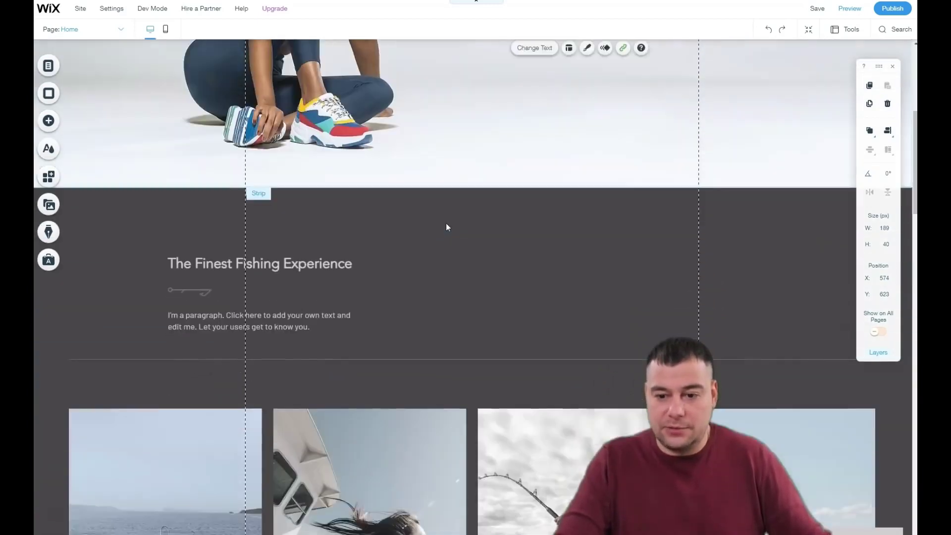
pyautogui.scroll(1, 448, 225)
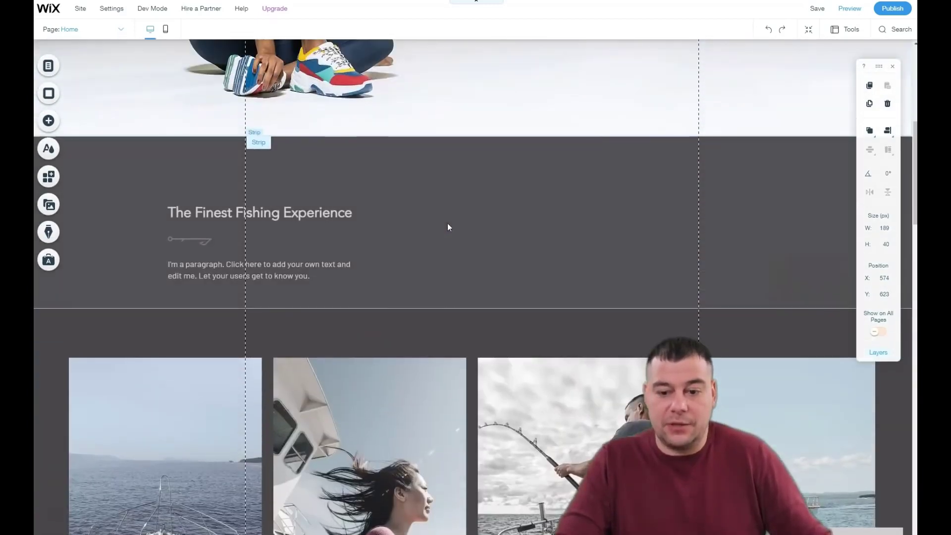
pyautogui.scroll(-3, 448, 225)
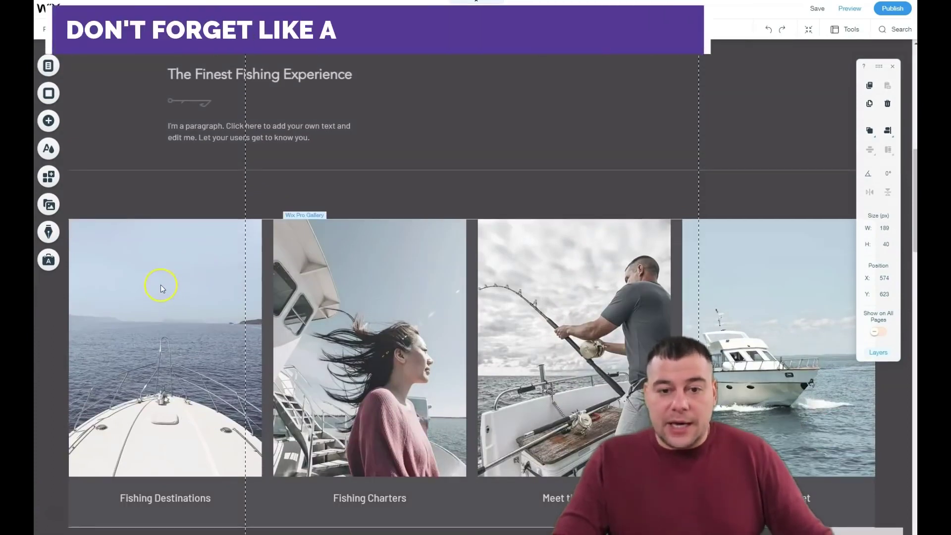
pyautogui.click(180, 292)
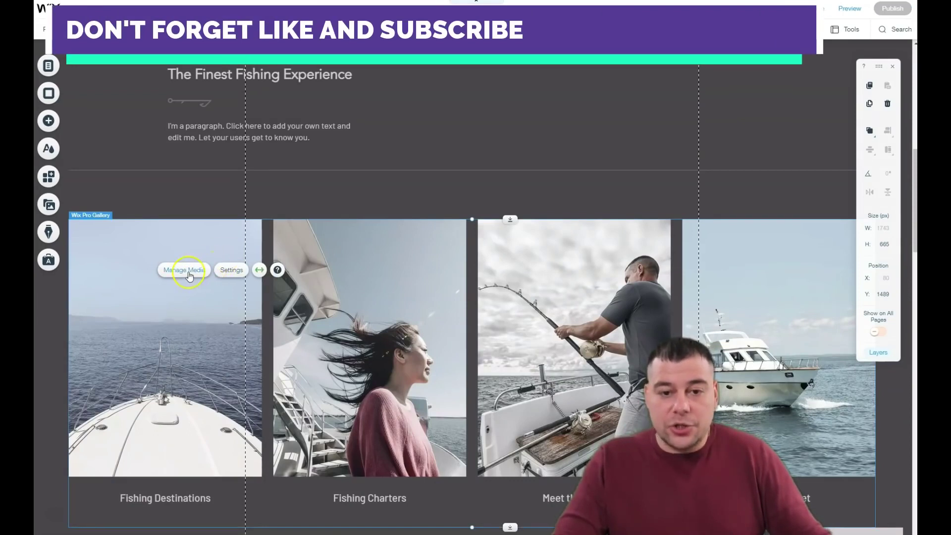
pyautogui.click(191, 276)
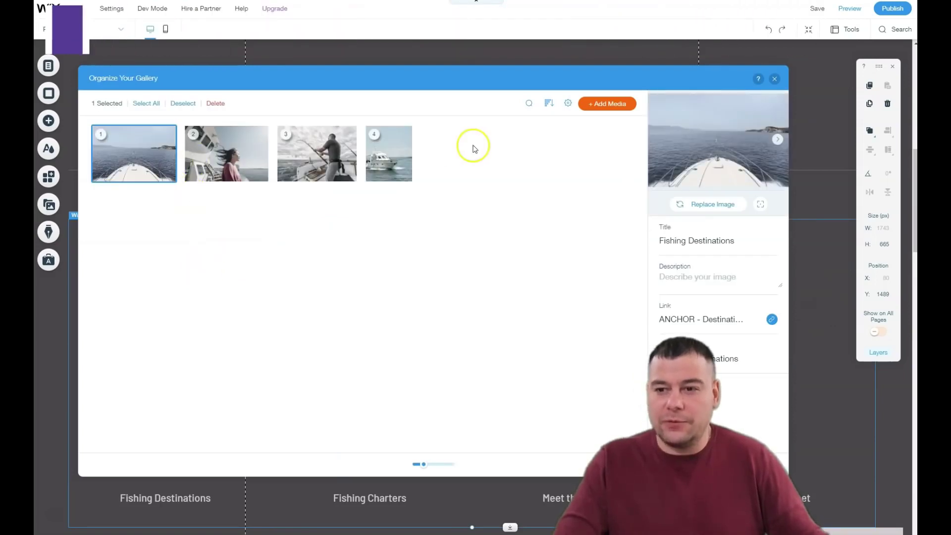
pyautogui.moveTo(342, 173)
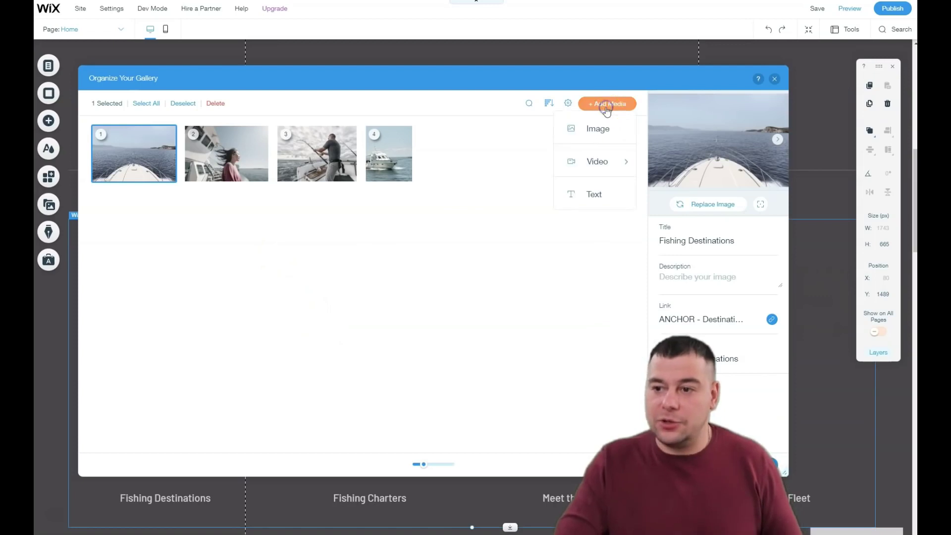
# Step: Add fitness stock images from Media from Wix, including Stretching Fitness, to the gallery
pyautogui.click(597, 132)
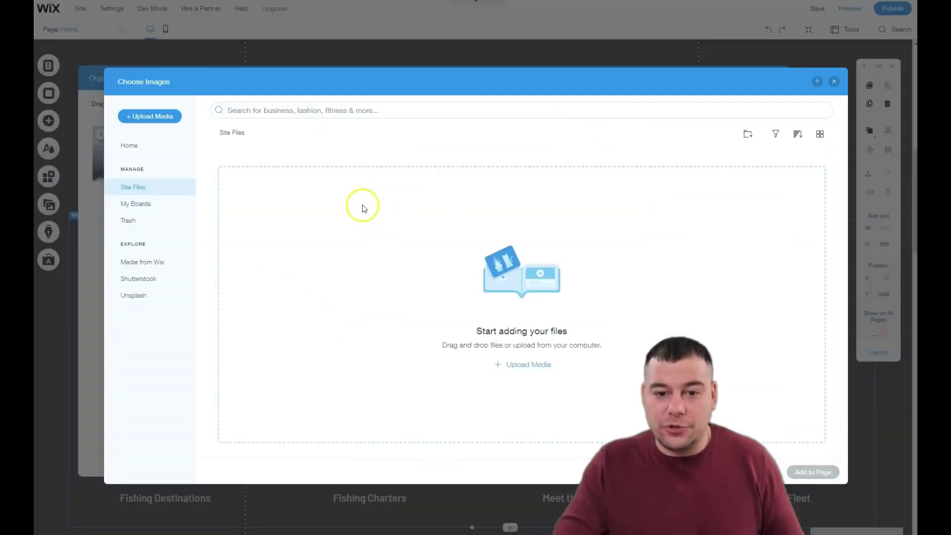
pyautogui.click(127, 263)
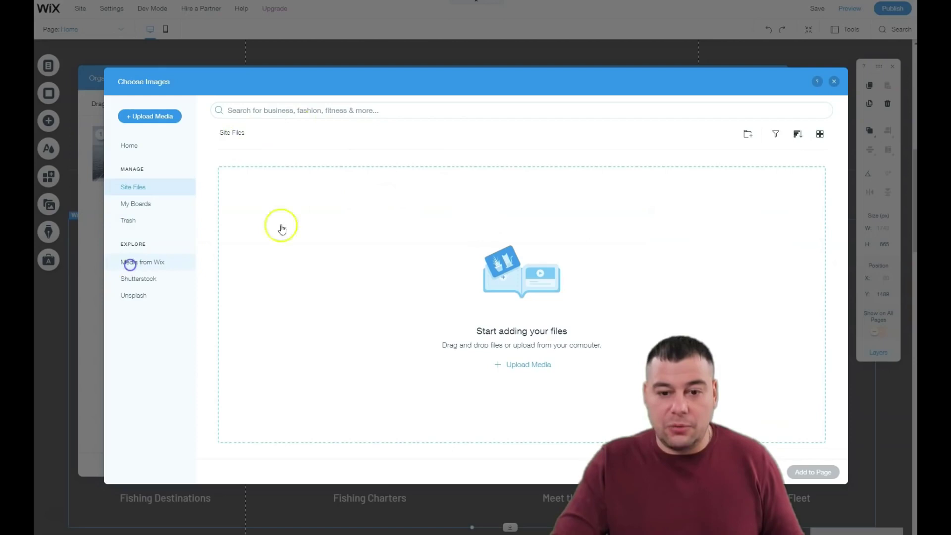
pyautogui.click(301, 111)
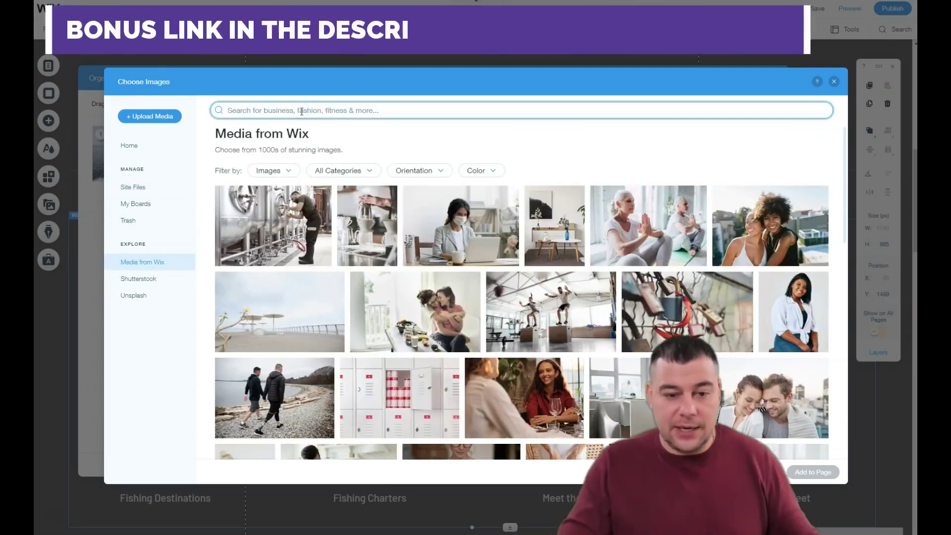
pyautogui.write('fitn')
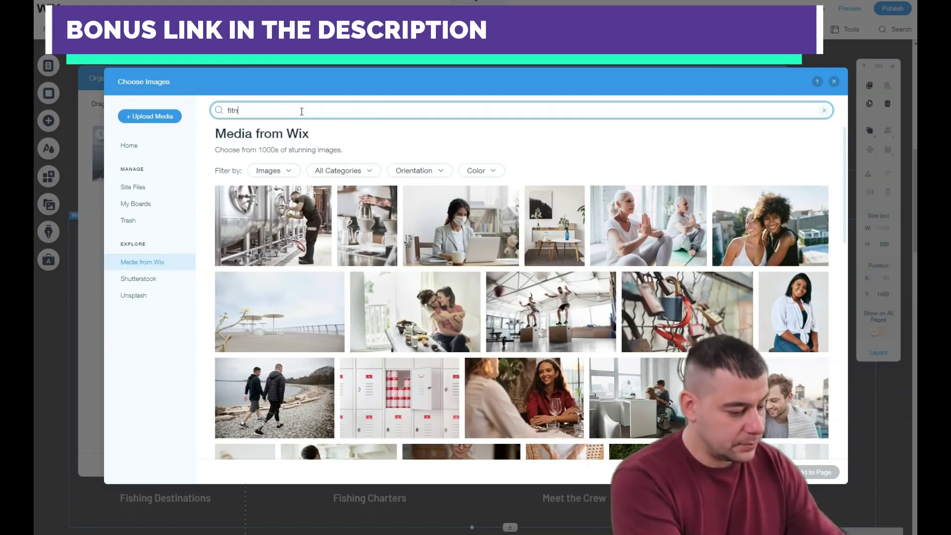
pyautogui.write('ess')
pyautogui.press('Return')
pyautogui.click(517, 339)
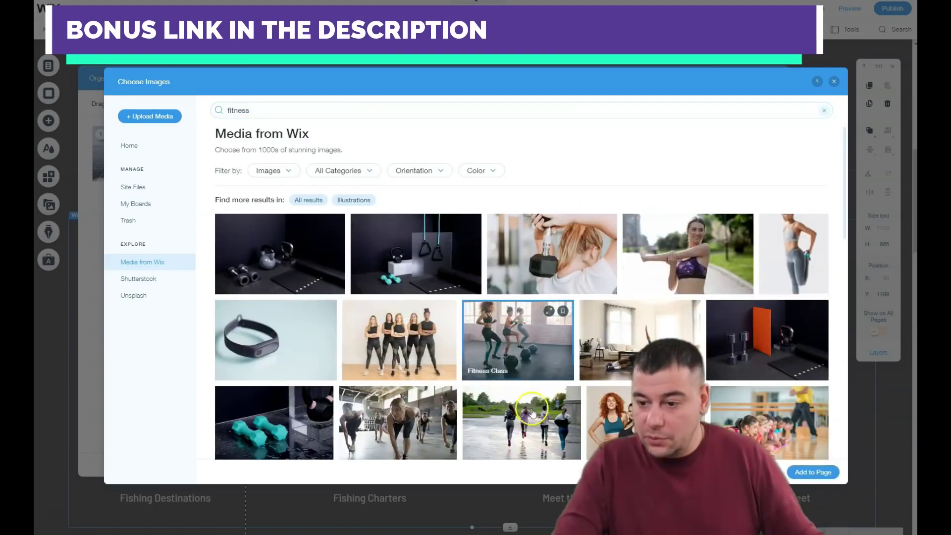
pyautogui.click(414, 421)
pyautogui.click(500, 396)
pyautogui.scroll(-2, 597, 339)
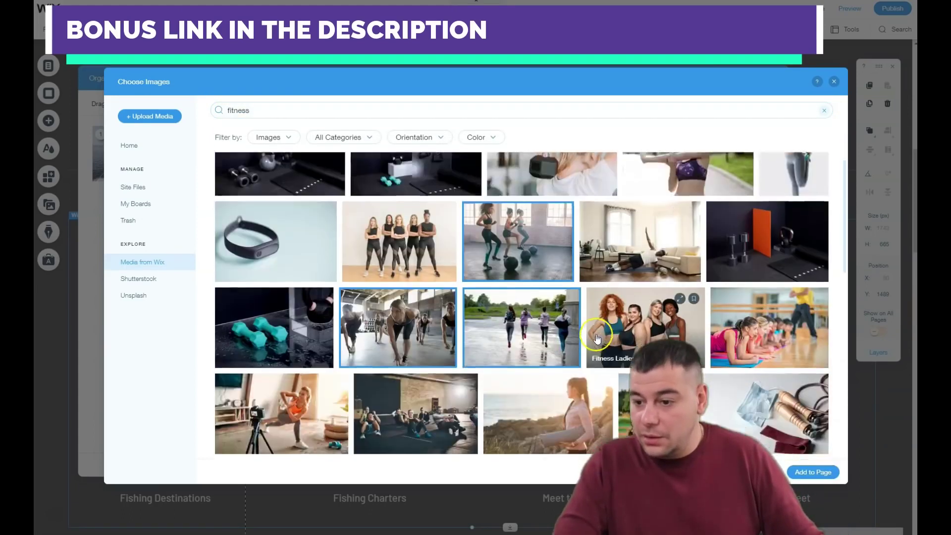
pyautogui.scroll(-2, 597, 339)
pyautogui.click(654, 327)
pyautogui.click(356, 408)
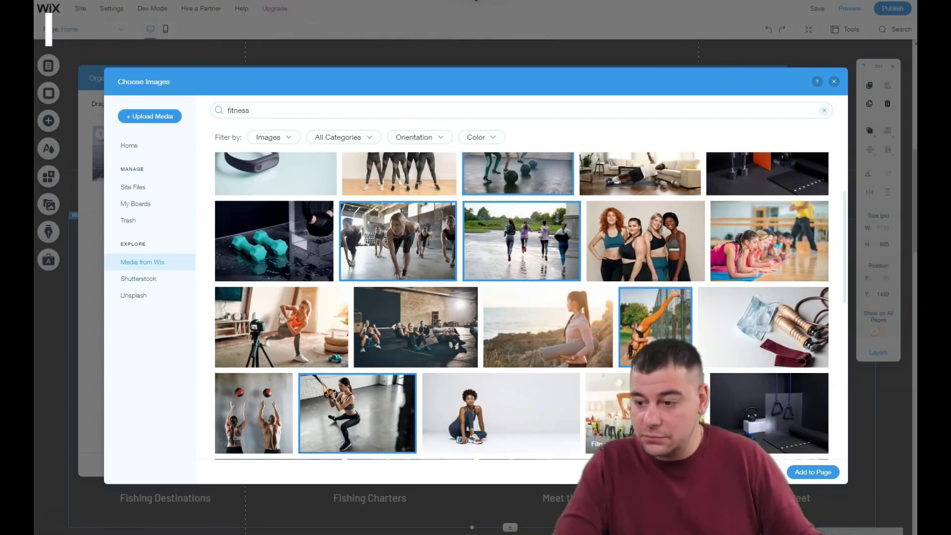
pyautogui.click(814, 473)
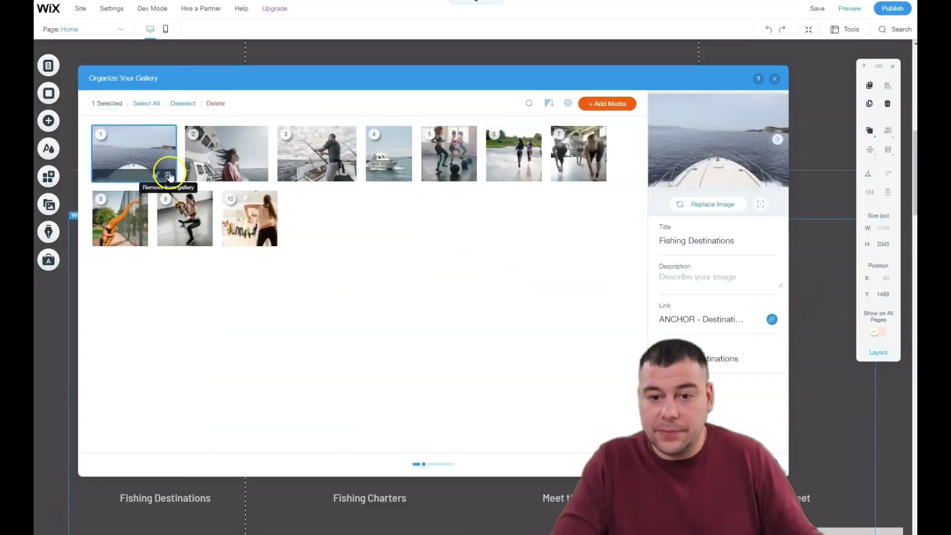
# Step: Remove the four fishing images, including Fishing Charters and Meet the Crew, and close the organizer
pyautogui.click(167, 176)
pyautogui.click(169, 175)
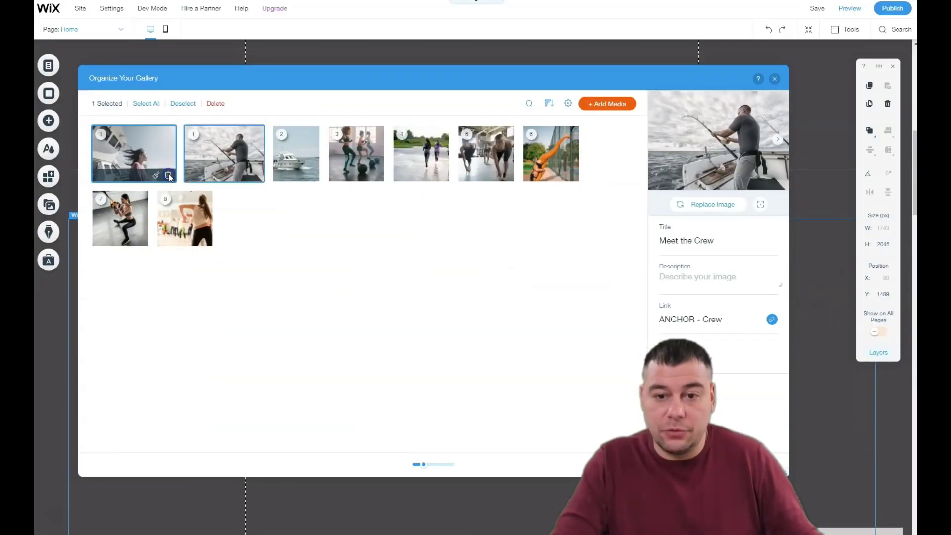
pyautogui.click(164, 175)
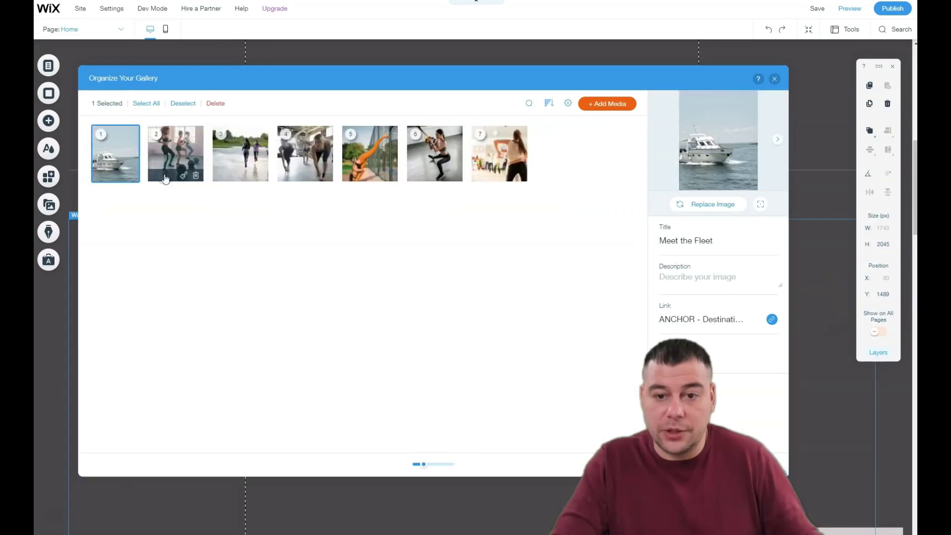
pyautogui.click(142, 176)
pyautogui.press('Escape')
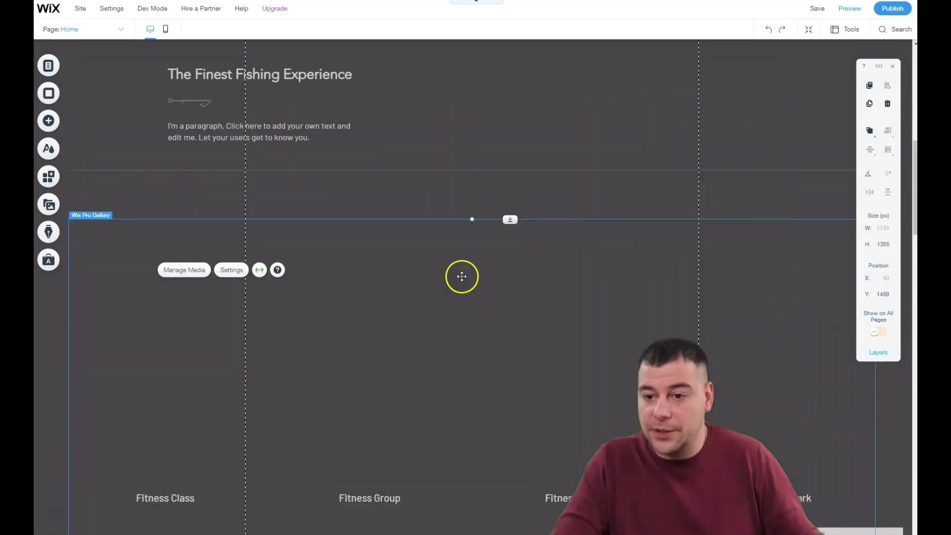
pyautogui.scroll(-10, 434, 266)
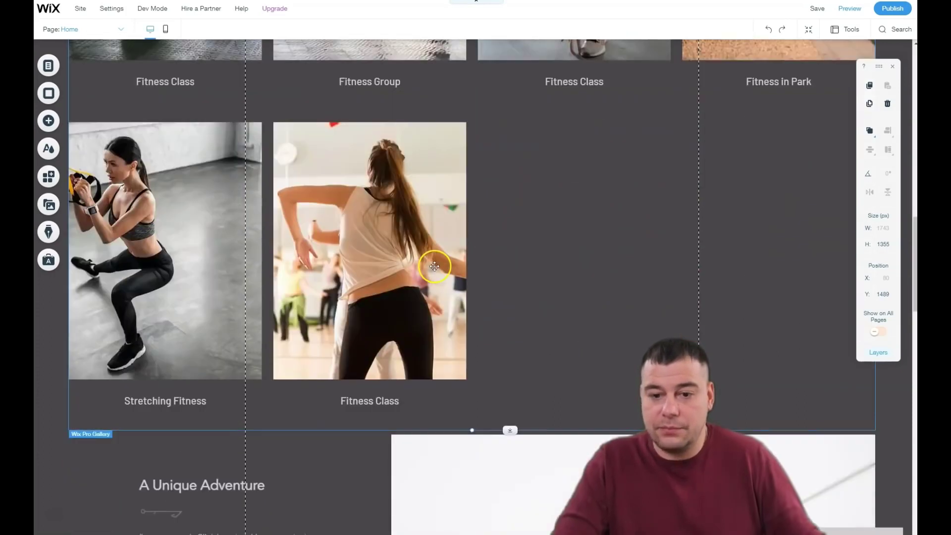
pyautogui.scroll(4, 431, 266)
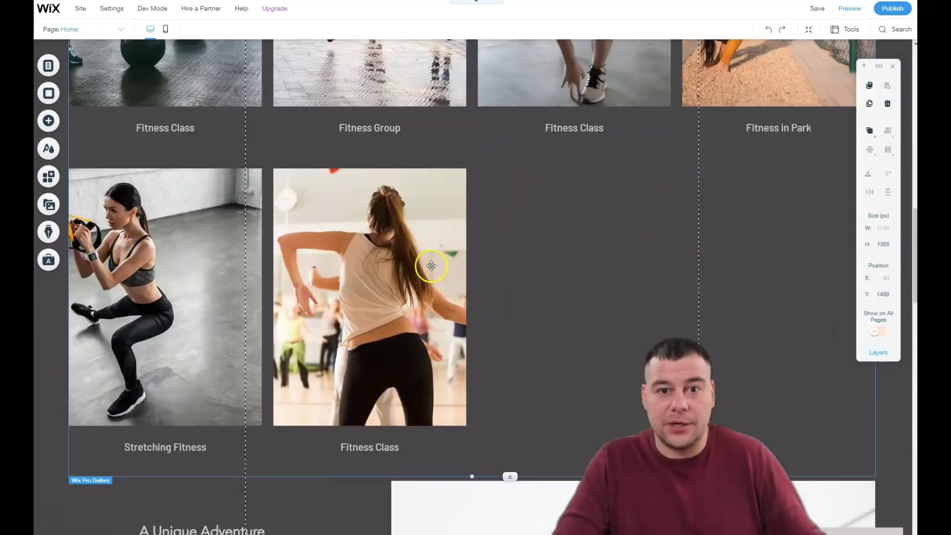
# Step: Change the page background color from dark grey to a light grey swatch
pyautogui.click(48, 94)
pyautogui.click(101, 144)
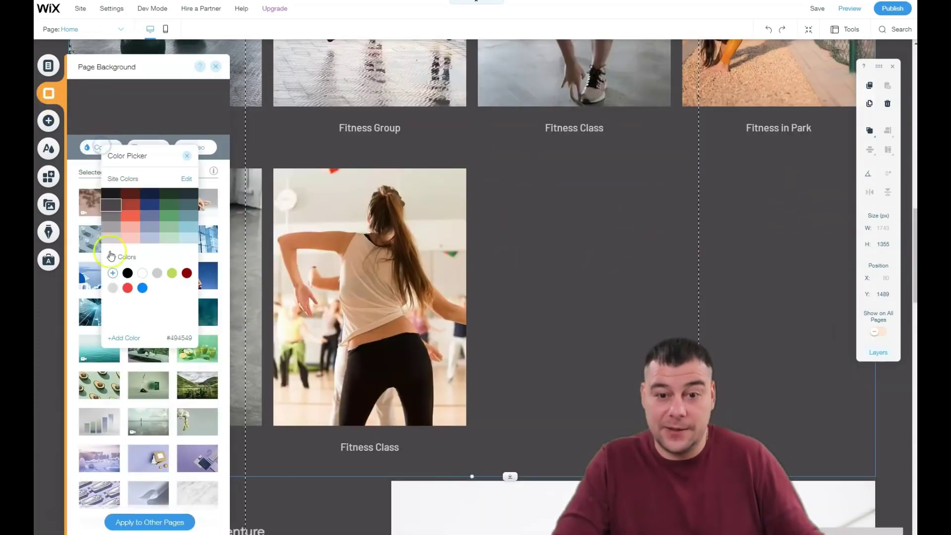
pyautogui.click(111, 227)
pyautogui.click(187, 155)
pyautogui.click(216, 67)
pyautogui.scroll(-4, 555, 229)
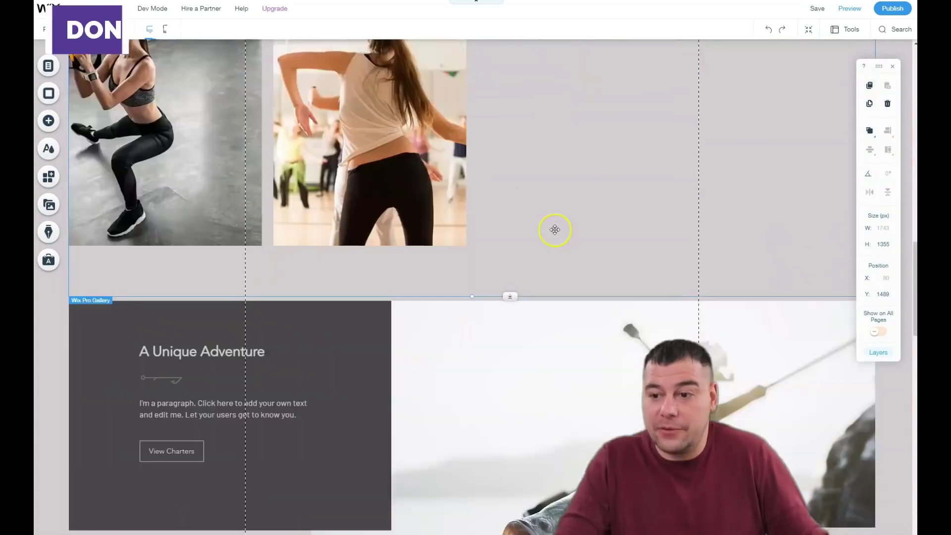
pyautogui.scroll(-10, 555, 230)
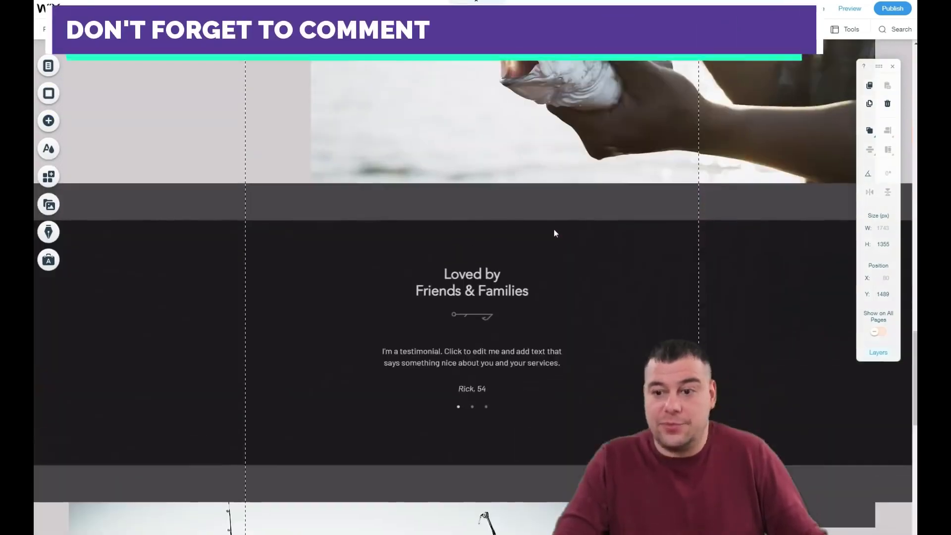
pyautogui.scroll(10, 554, 230)
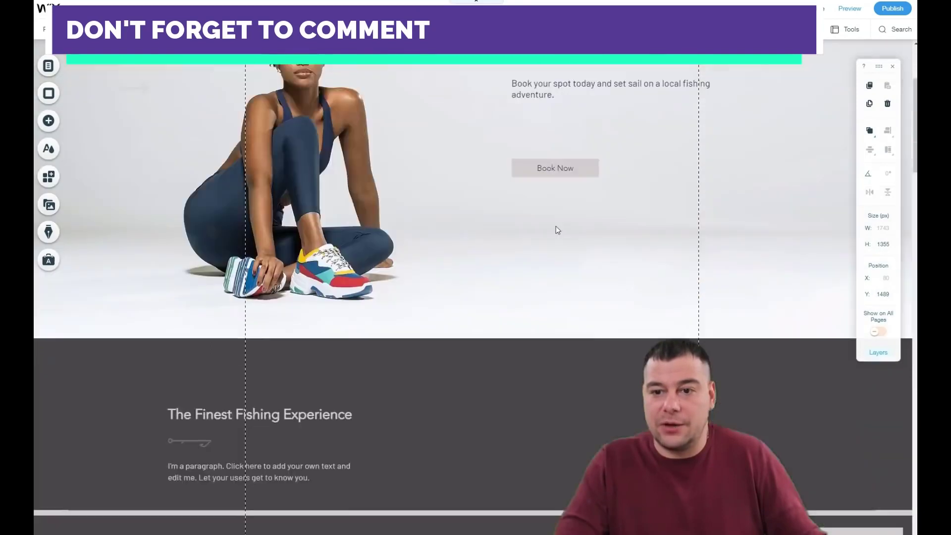
pyautogui.scroll(3, 556, 226)
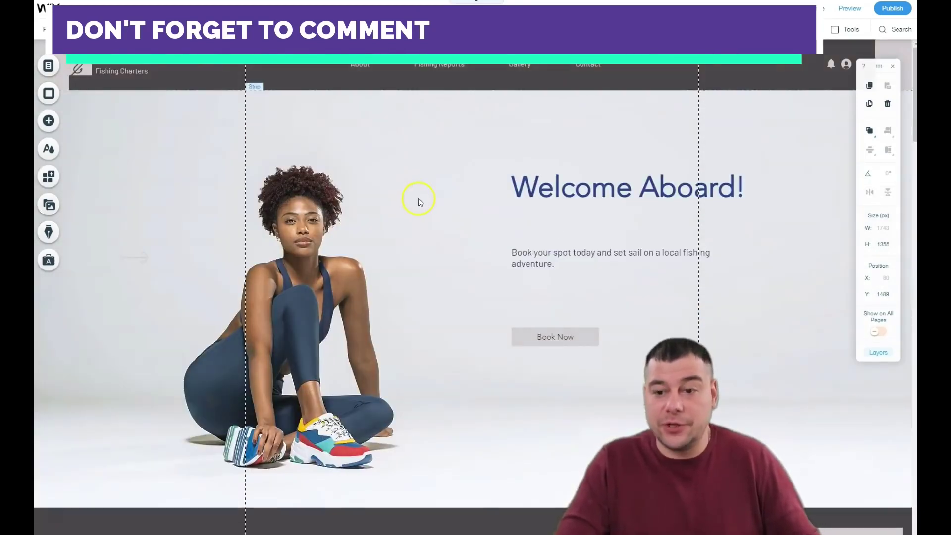
pyautogui.scroll(-1, 461, 198)
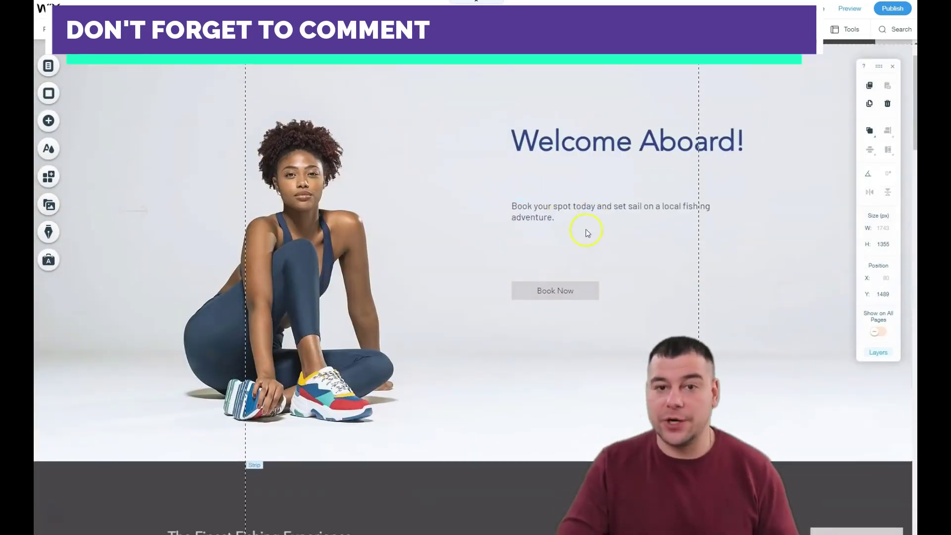
pyautogui.scroll(-4, 555, 223)
pyautogui.scroll(-7, 554, 221)
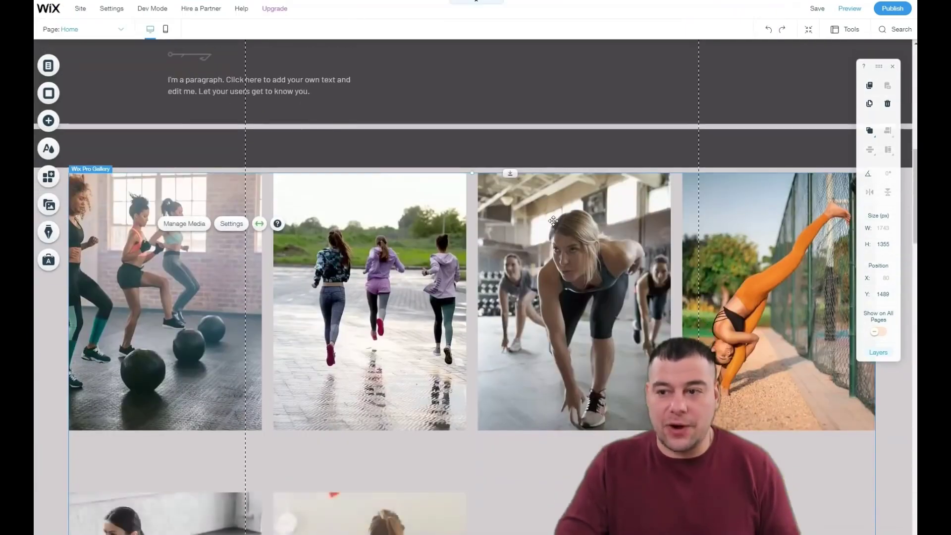
pyautogui.scroll(-3, 467, 203)
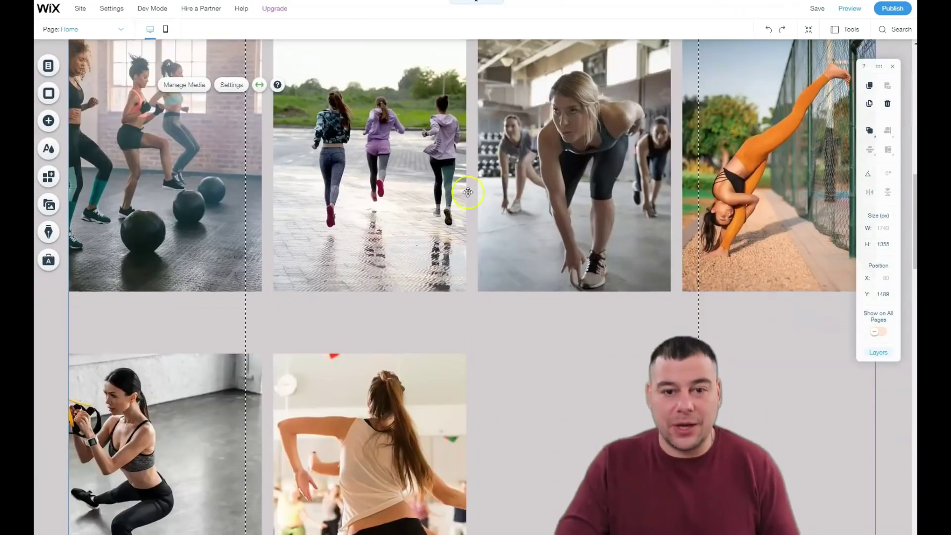
# Step: Browse the contact, welcome, services, team, testimonials and classic strip designs in the Add panel
pyautogui.click(48, 123)
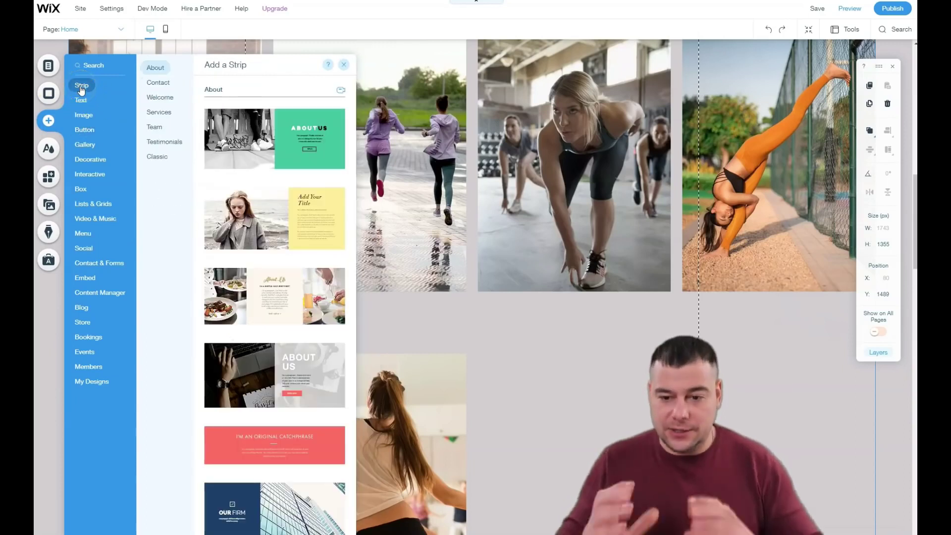
pyautogui.click(159, 83)
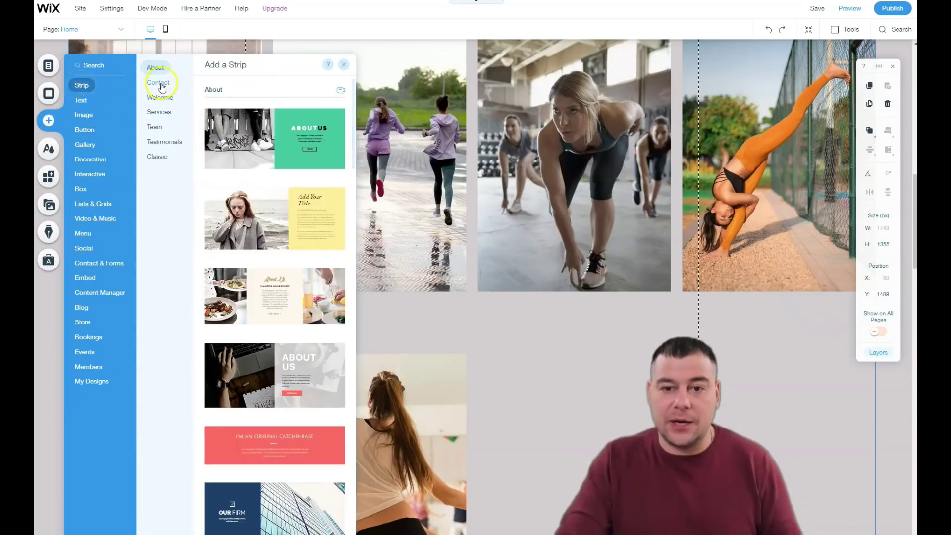
pyautogui.click(160, 97)
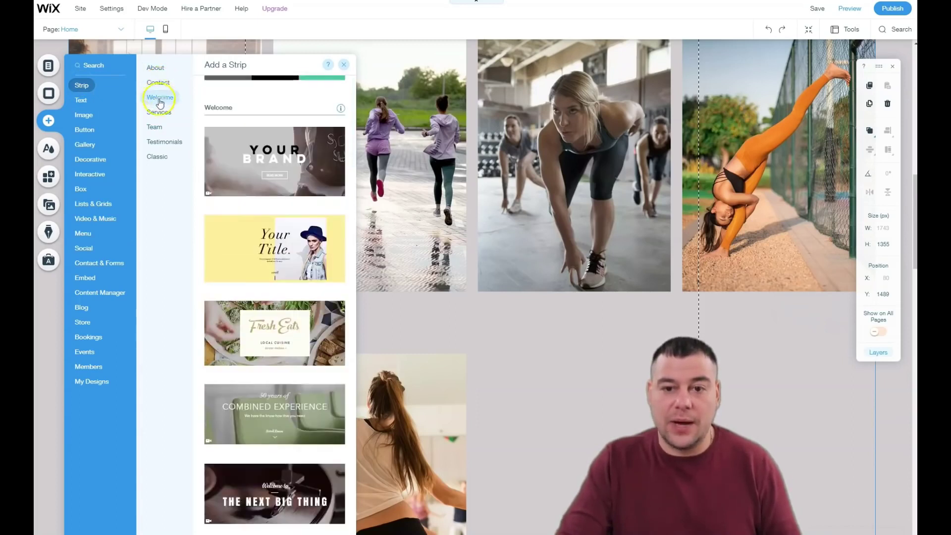
pyautogui.click(160, 113)
pyautogui.click(159, 127)
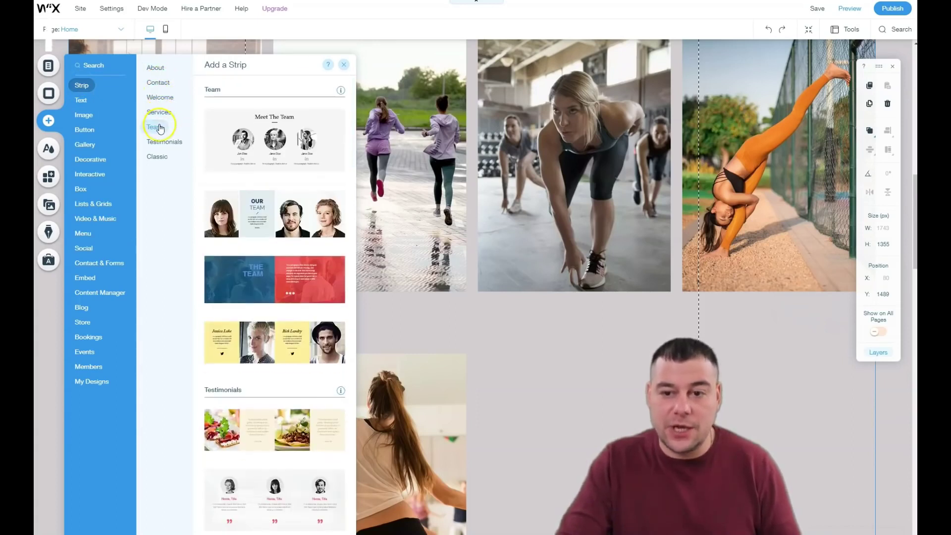
pyautogui.click(157, 144)
pyautogui.click(157, 158)
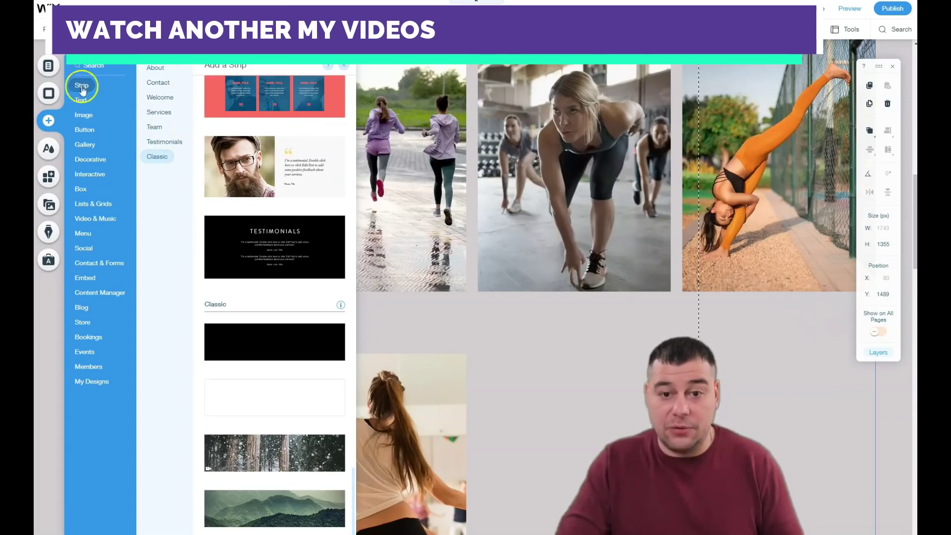
# Step: Go from the Text elements to the Button category to see the available button styles
pyautogui.click(47, 121)
pyautogui.click(81, 101)
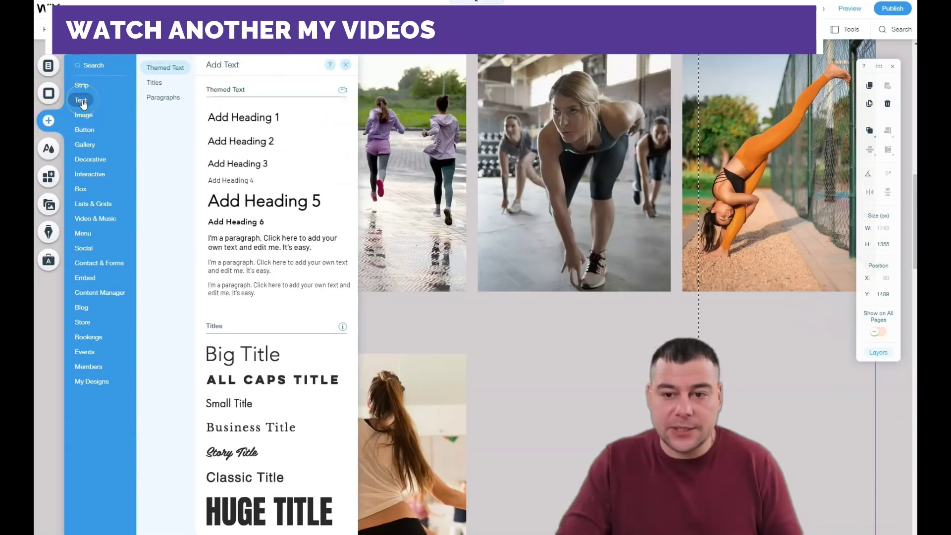
pyautogui.click(86, 130)
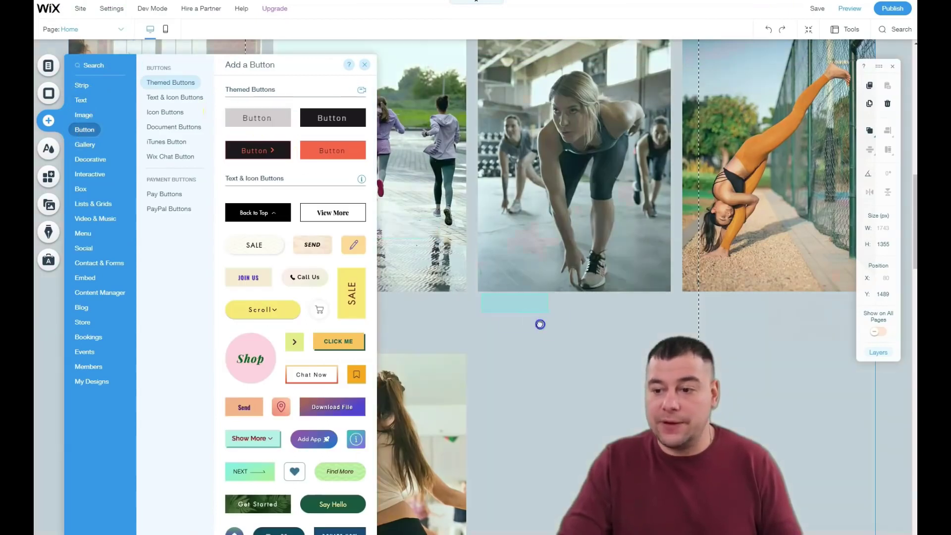
# Step: Place a plain grey button in the dark strip beside 'The Finest Fishing Experience' and show its link options
pyautogui.click(592, 360)
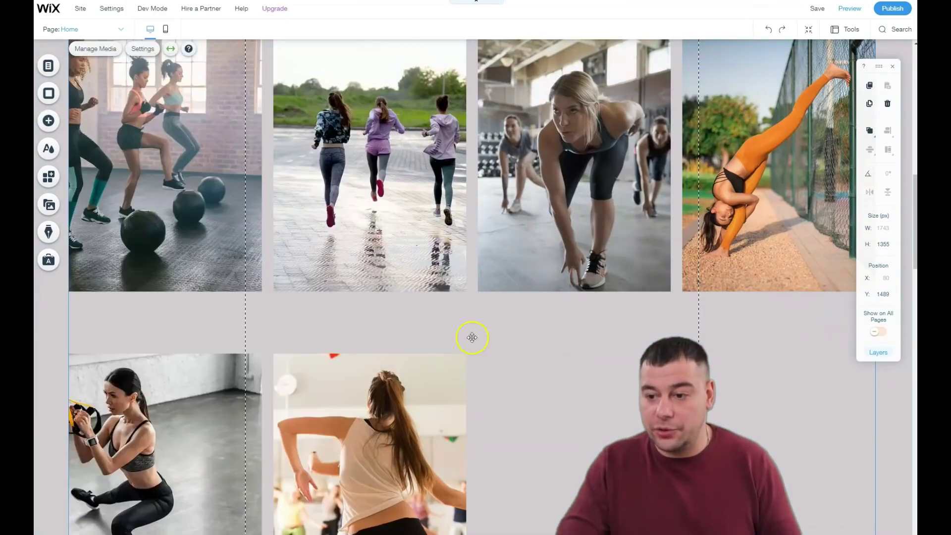
pyautogui.moveTo(472, 337); pyautogui.dragTo(468, 47)
pyautogui.scroll(5, 486, 192)
pyautogui.scroll(1, 487, 192)
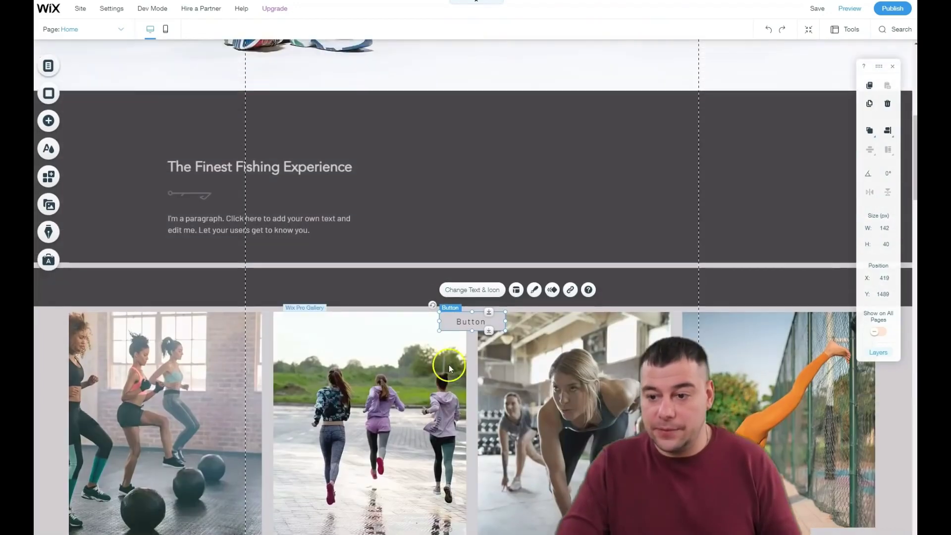
pyautogui.moveTo(471, 314); pyautogui.dragTo(528, 186)
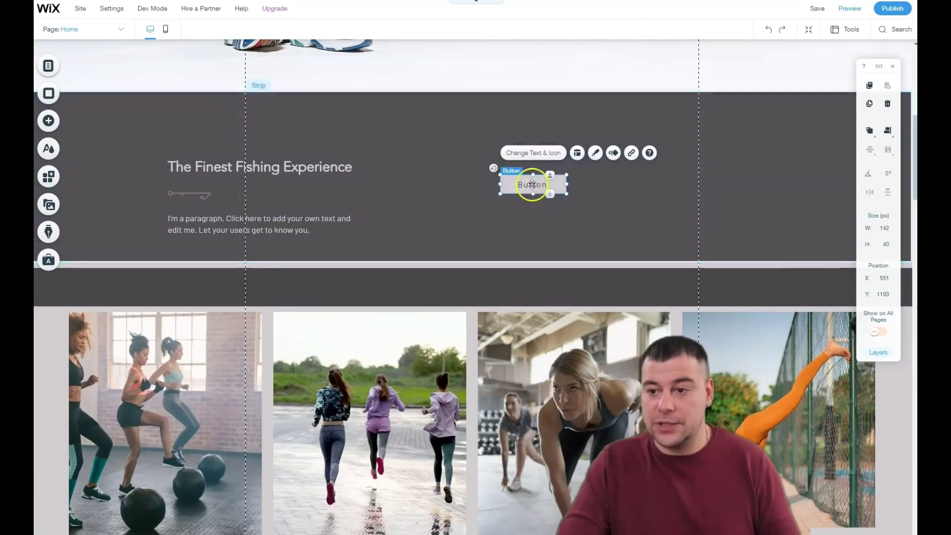
pyautogui.click(631, 153)
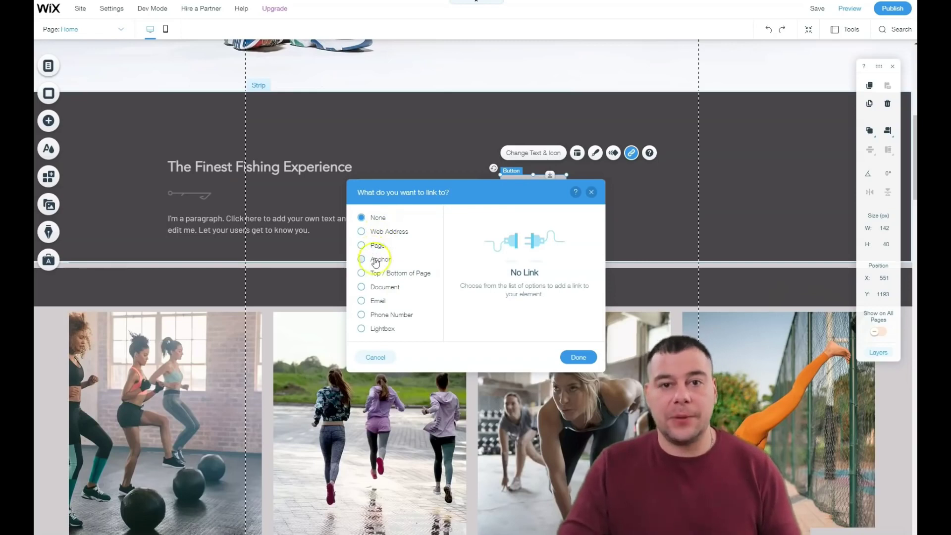
# Step: Try the Email link option, then dismiss the link dialog without entering an address
pyautogui.click(361, 304)
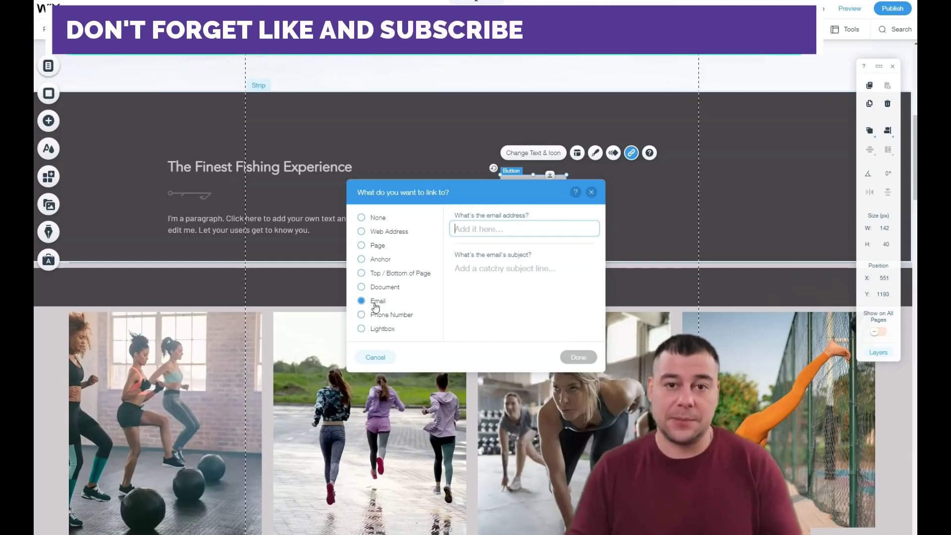
pyautogui.click(376, 305)
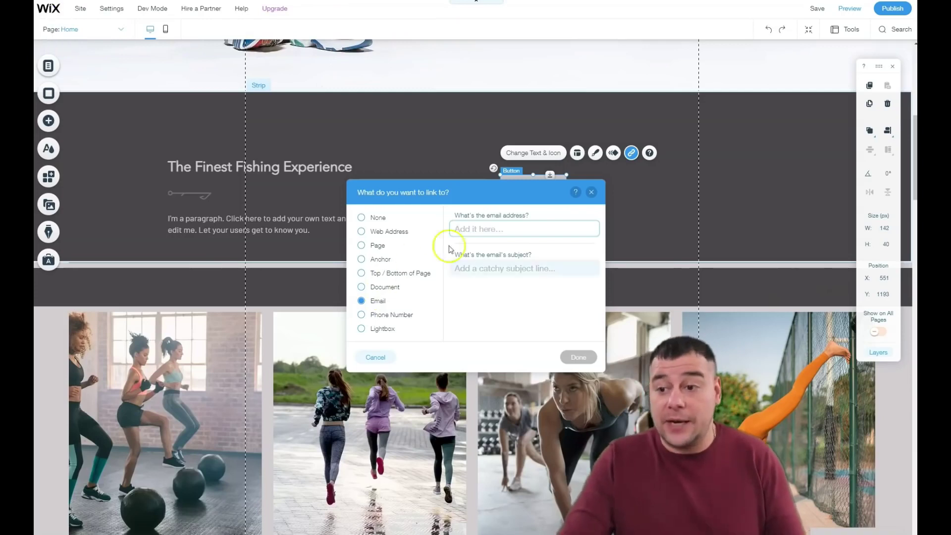
pyautogui.click(591, 193)
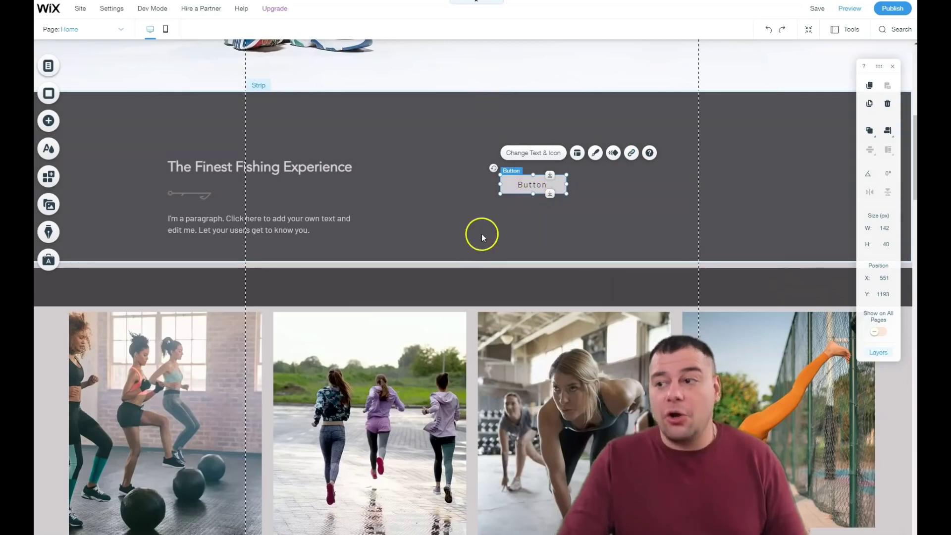
# Step: Edit the 'Welcome Aboard!' heading, close its Text Settings, then bring up the Wix App Market
pyautogui.scroll(8, 485, 243)
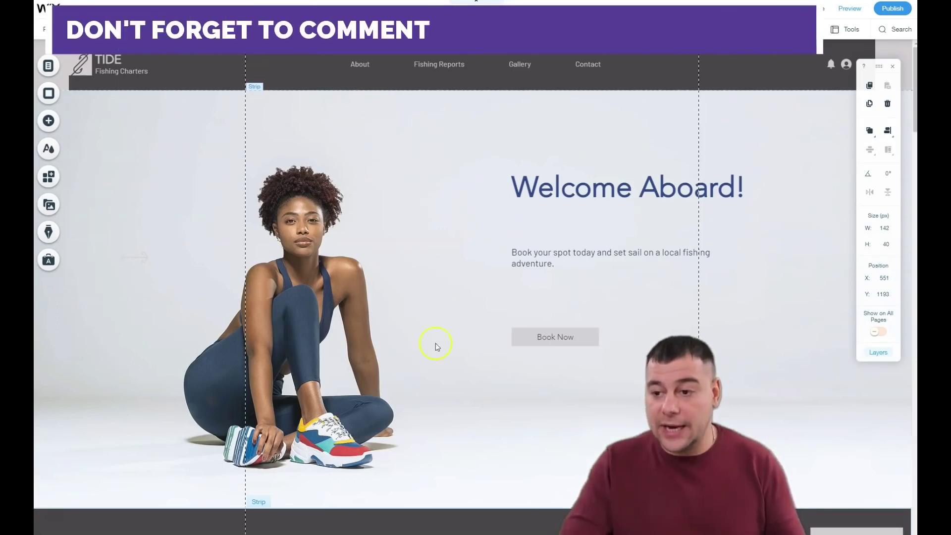
pyautogui.doubleClick(552, 193)
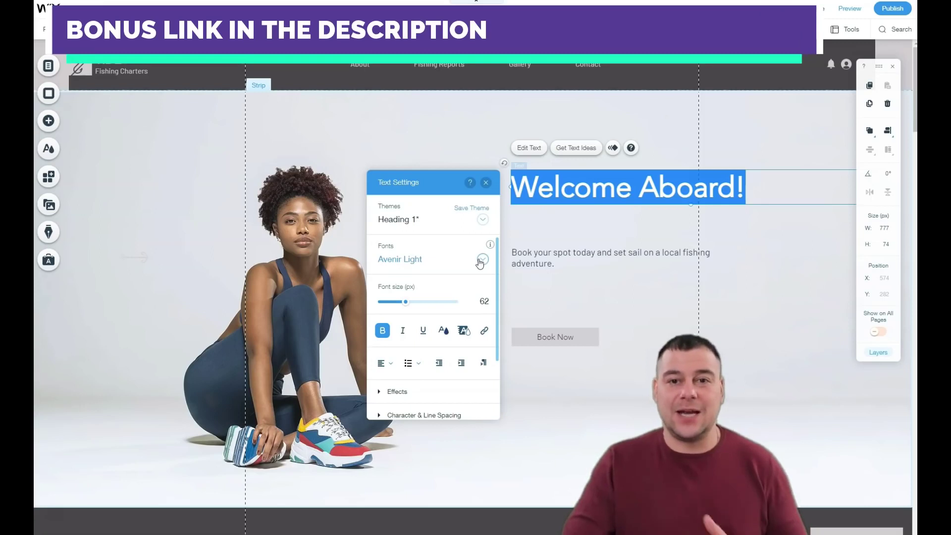
pyautogui.click(485, 185)
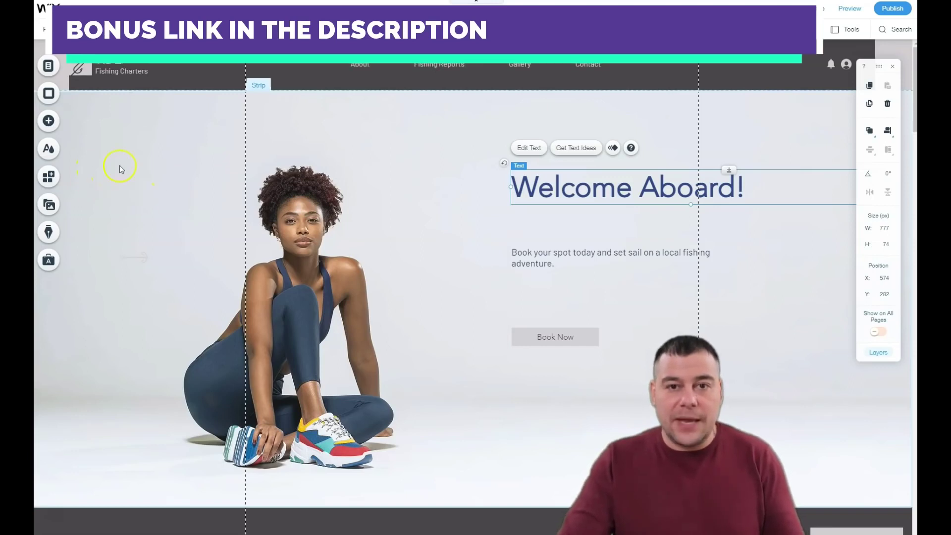
pyautogui.click(48, 177)
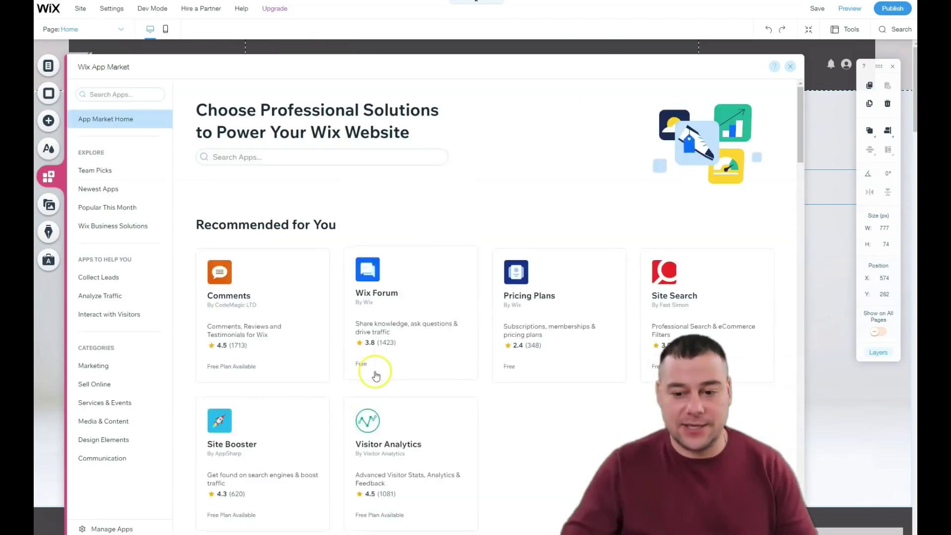
pyautogui.scroll(-6, 389, 356)
pyautogui.scroll(-9, 407, 333)
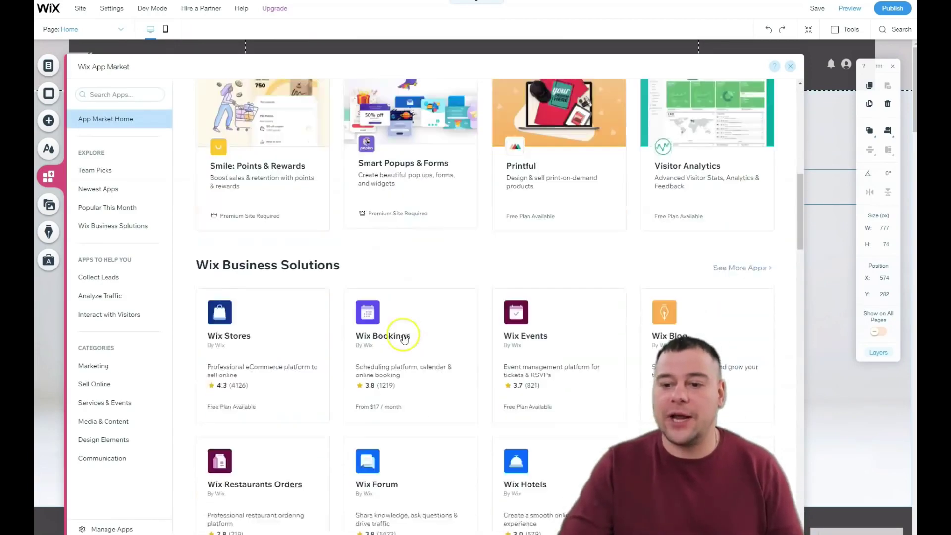
pyautogui.scroll(-7, 405, 338)
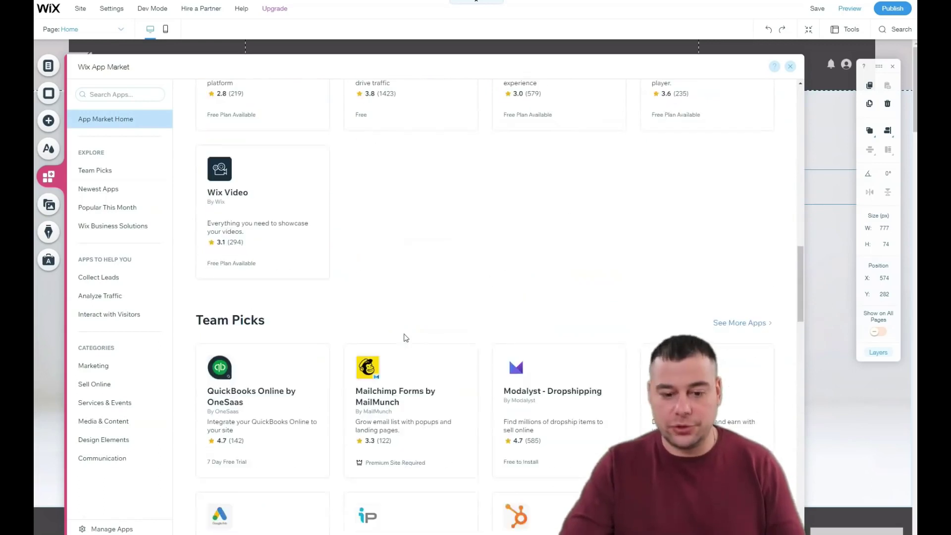
pyautogui.scroll(1, 409, 331)
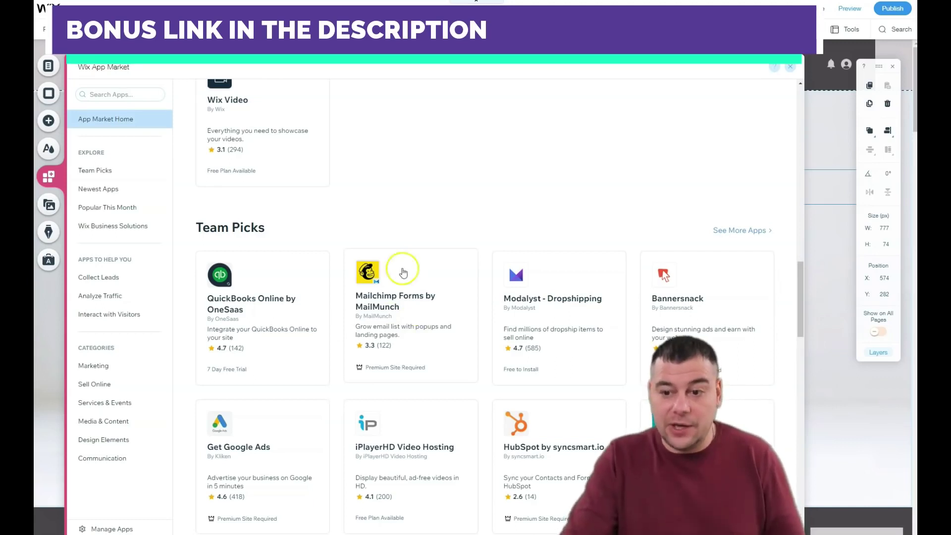
pyautogui.click(384, 314)
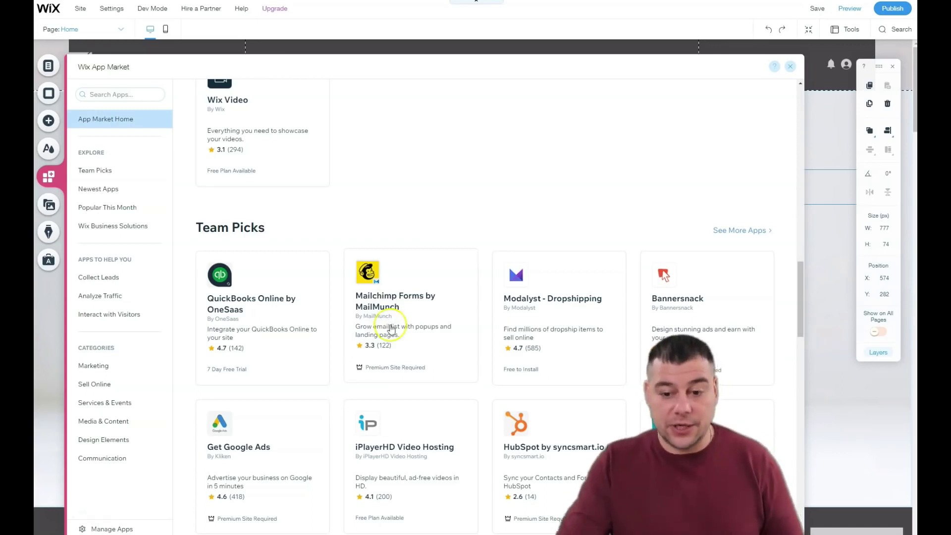
pyautogui.scroll(-3, 386, 337)
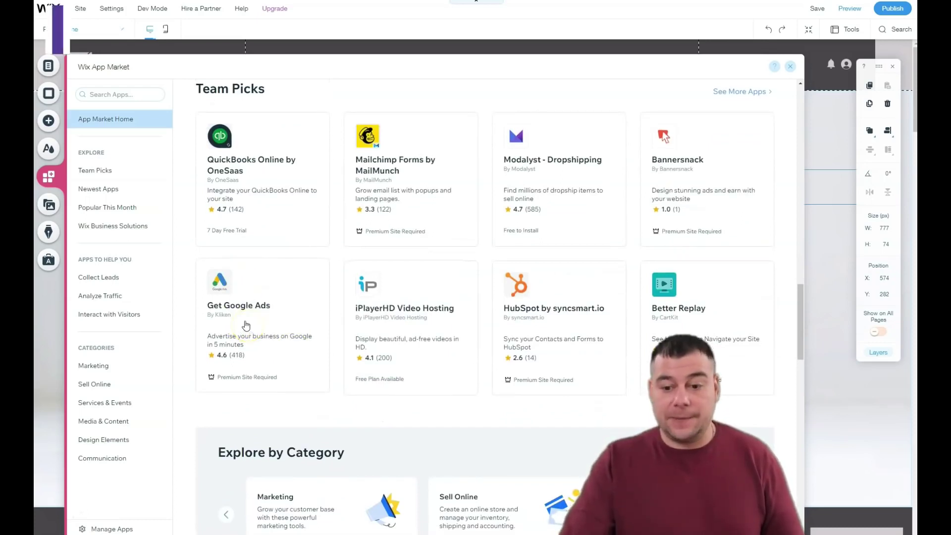
pyautogui.scroll(-4, 245, 325)
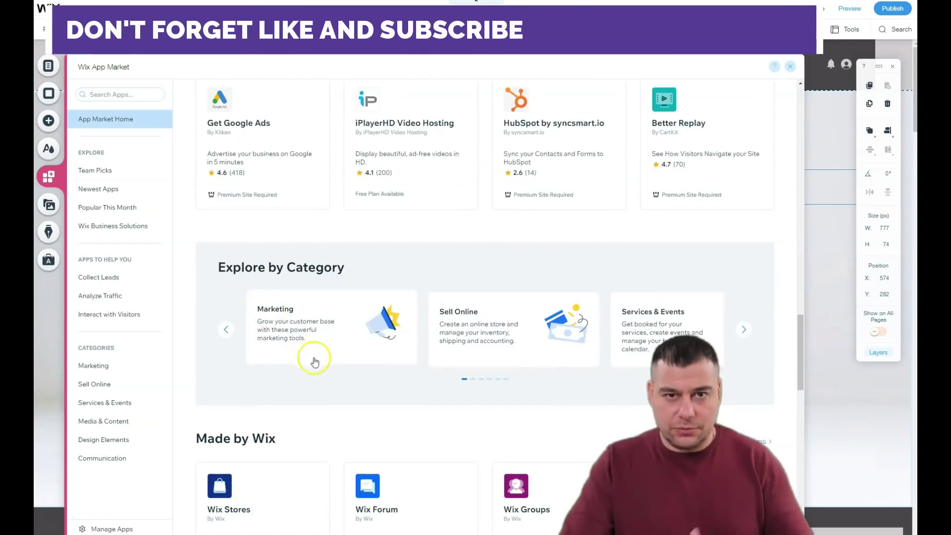
pyautogui.scroll(-15, 315, 365)
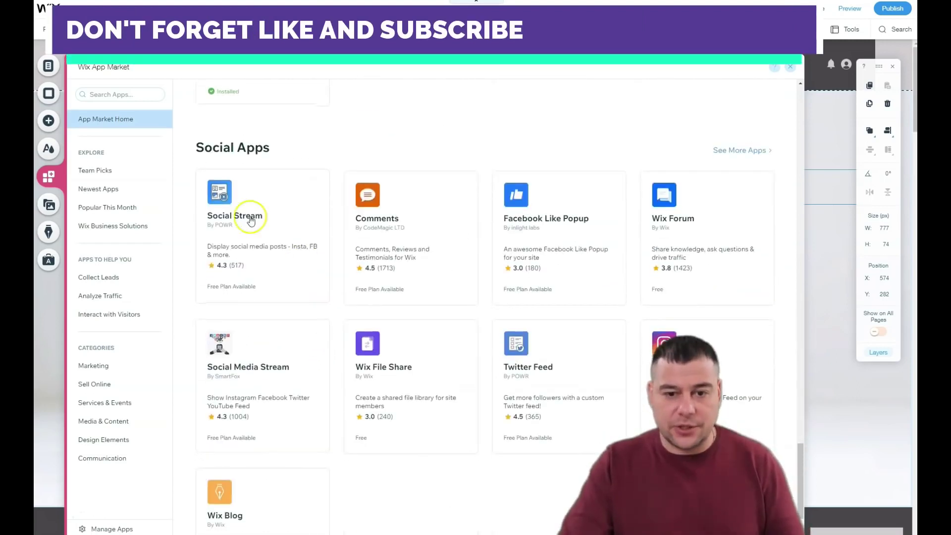
# Step: Close the App Market and Site Menu, then switch the Home page to mobile view
pyautogui.click(49, 68)
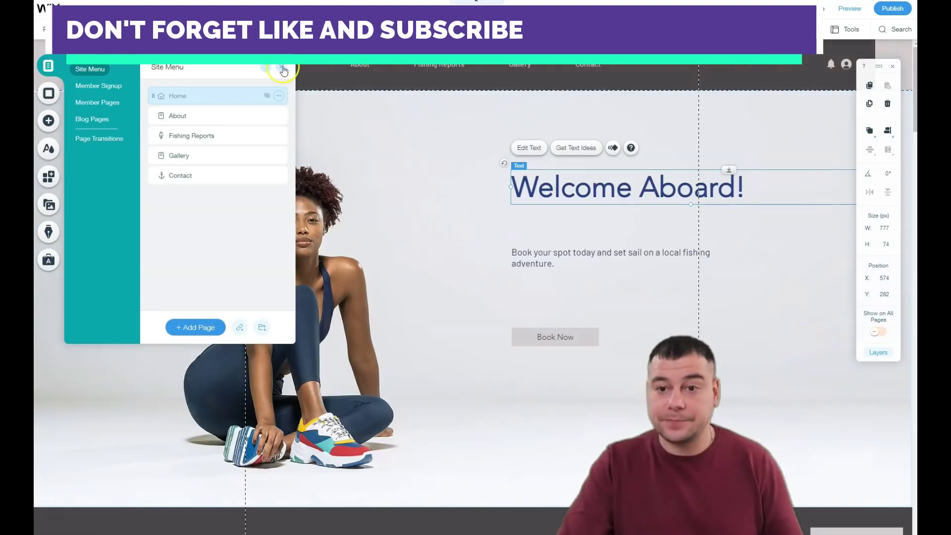
pyautogui.click(282, 71)
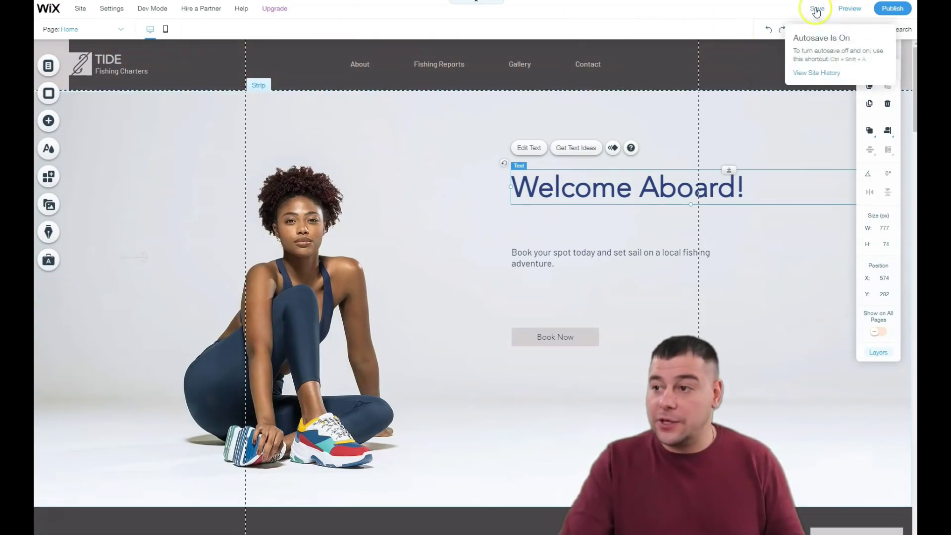
pyautogui.click(166, 29)
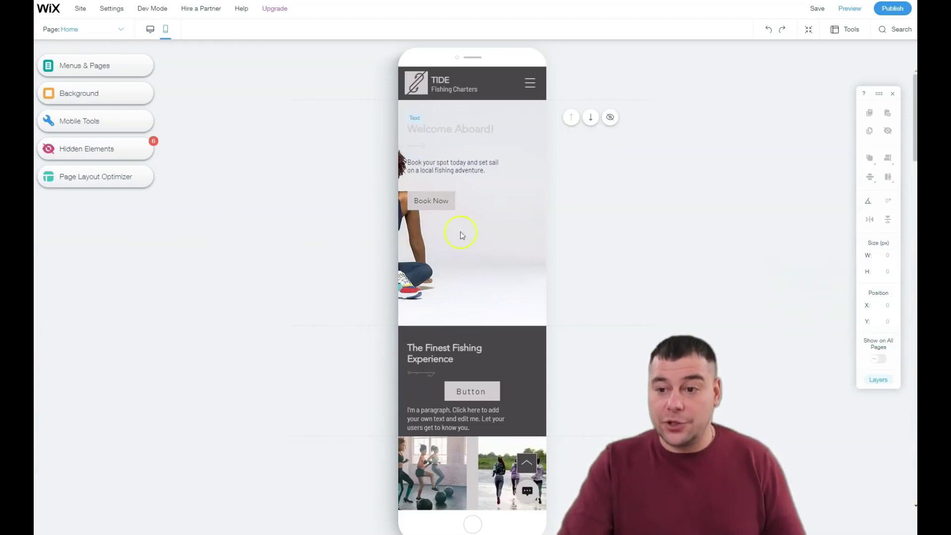
# Step: Scroll the mobile preview down and back up to review the stacked layout
pyautogui.scroll(-3, 446, 259)
pyautogui.scroll(3, 450, 219)
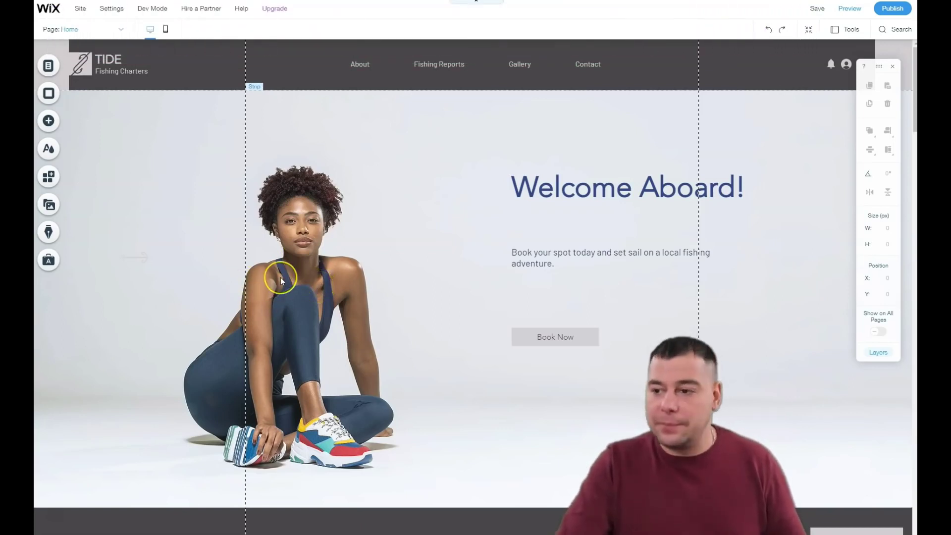
pyautogui.scroll(-4, 281, 277)
pyautogui.scroll(1, 280, 277)
pyautogui.scroll(3, 280, 278)
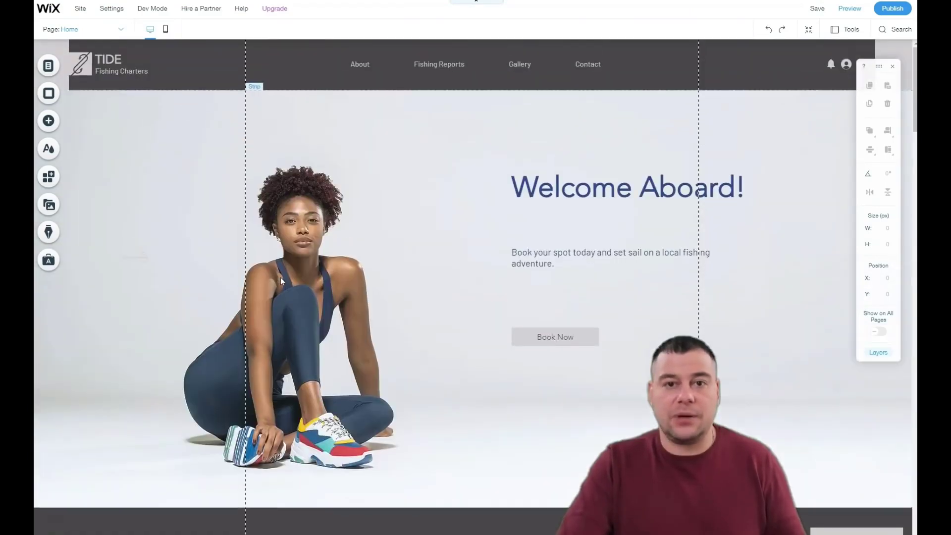